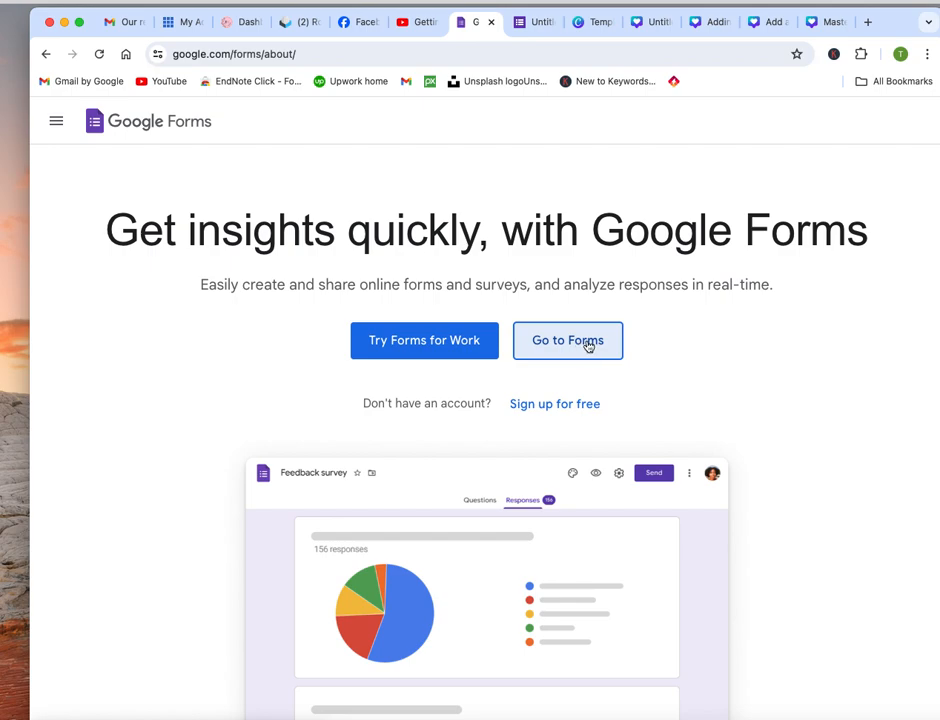
Open the forms list from the Google Forms landing page
left_click(588, 345)
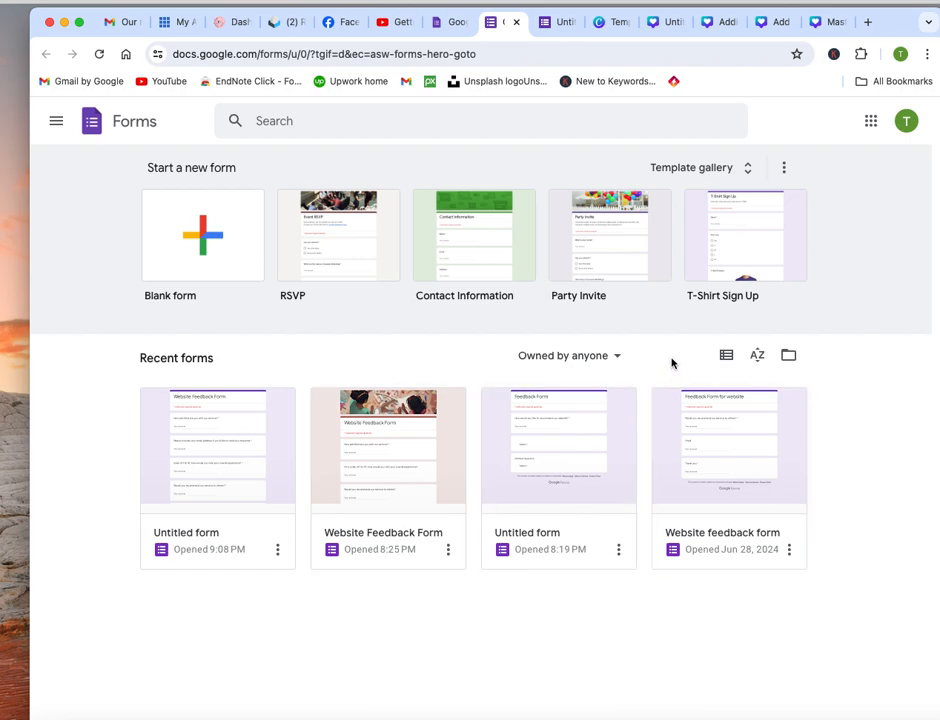
left_click(618, 550)
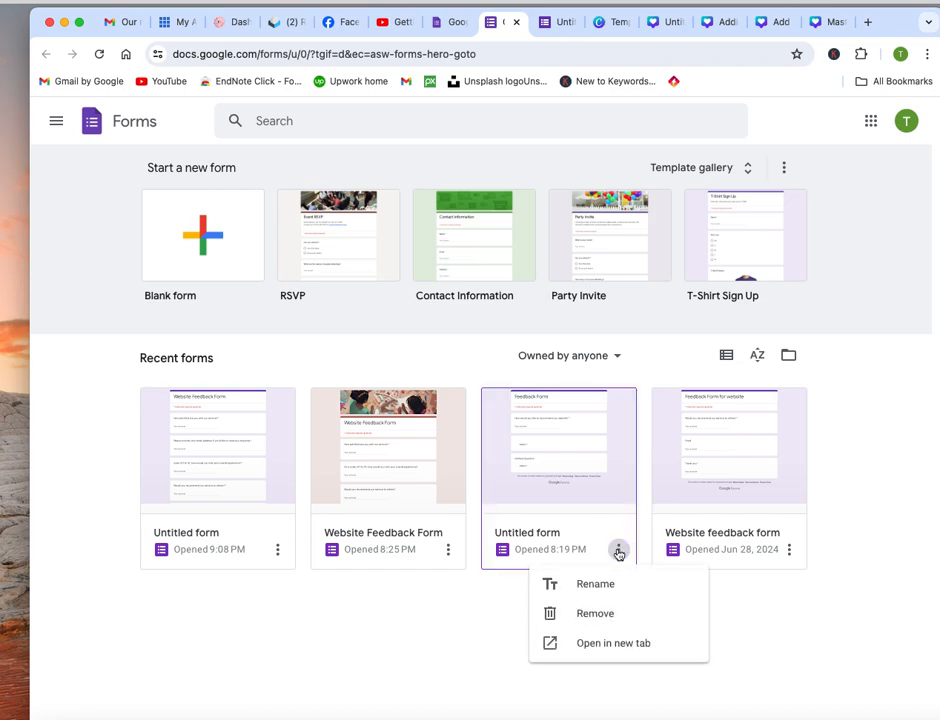
left_click(418, 646)
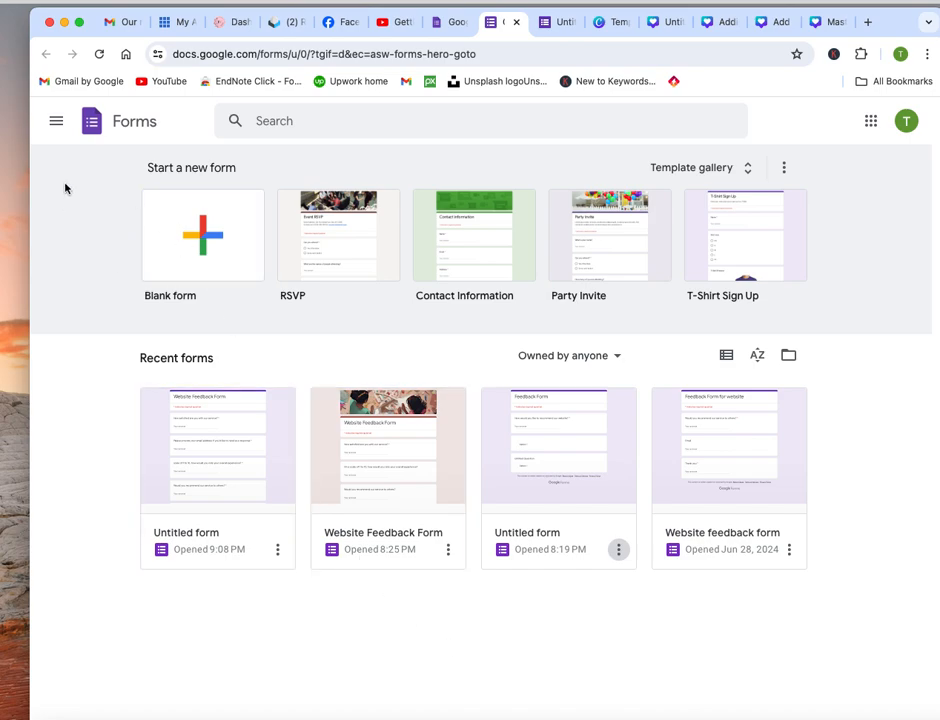
left_click(55, 125)
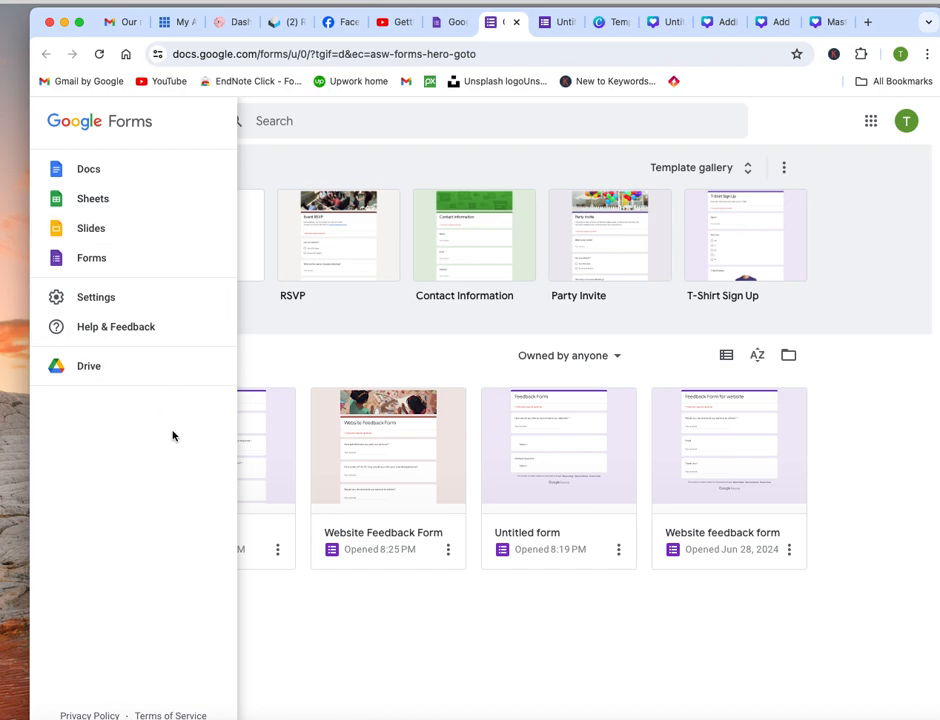
left_click(296, 585)
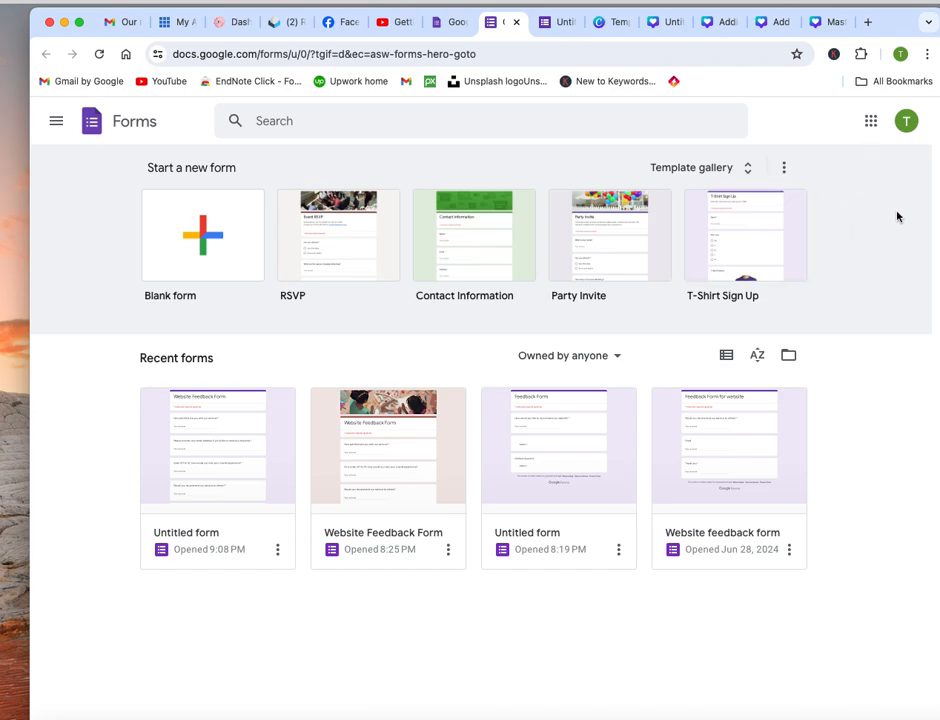
Create a blank form and replace its placeholder title with "Website Feedback Form"
left_click(203, 236)
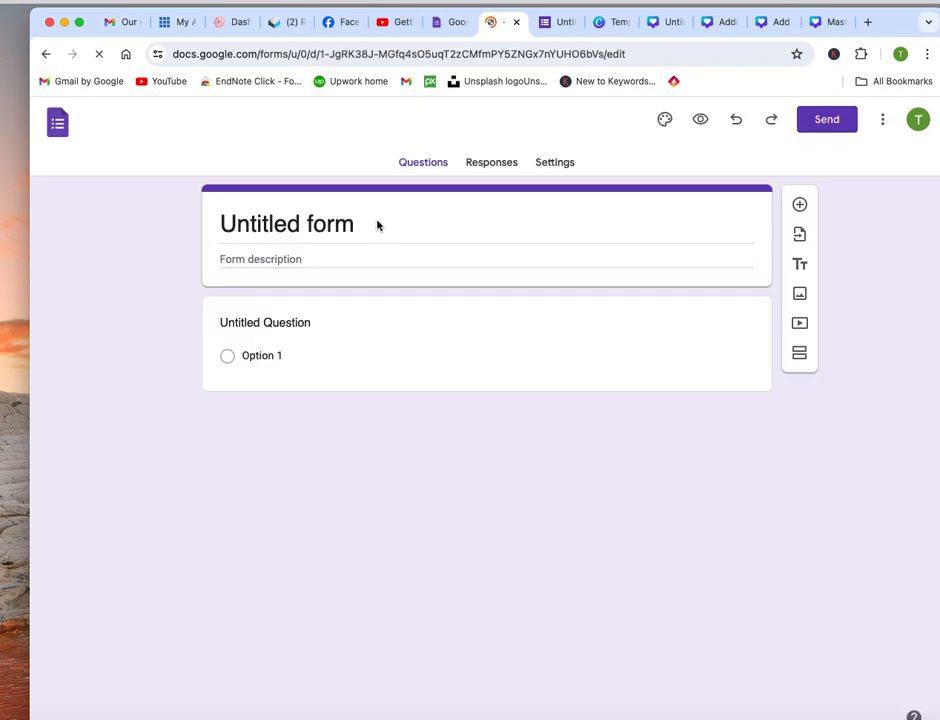
left_click_drag(362, 225, 217, 222)
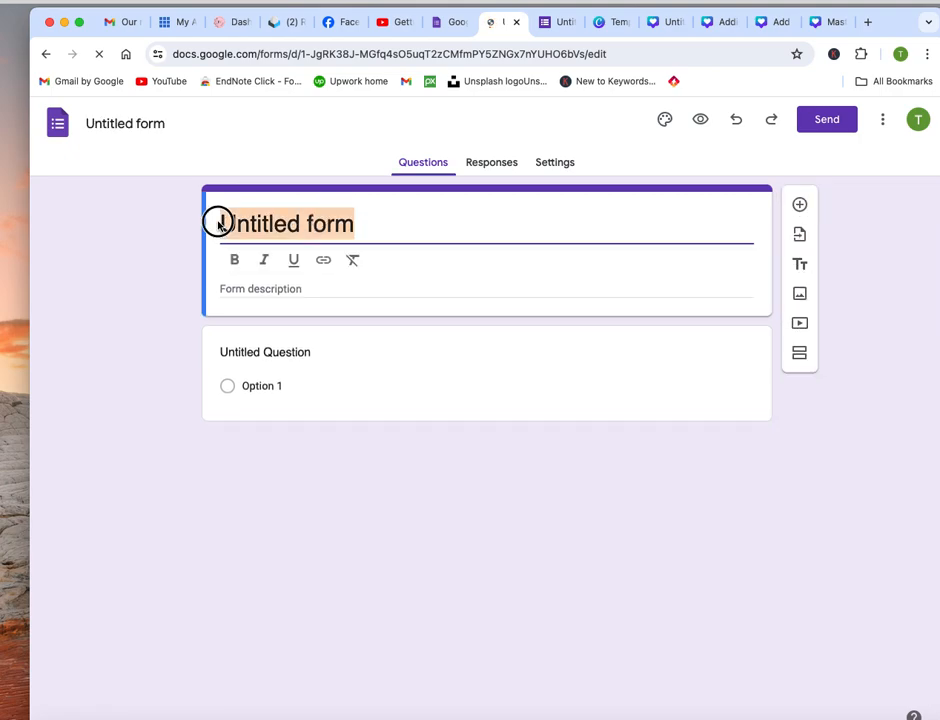
key("BackSpace")
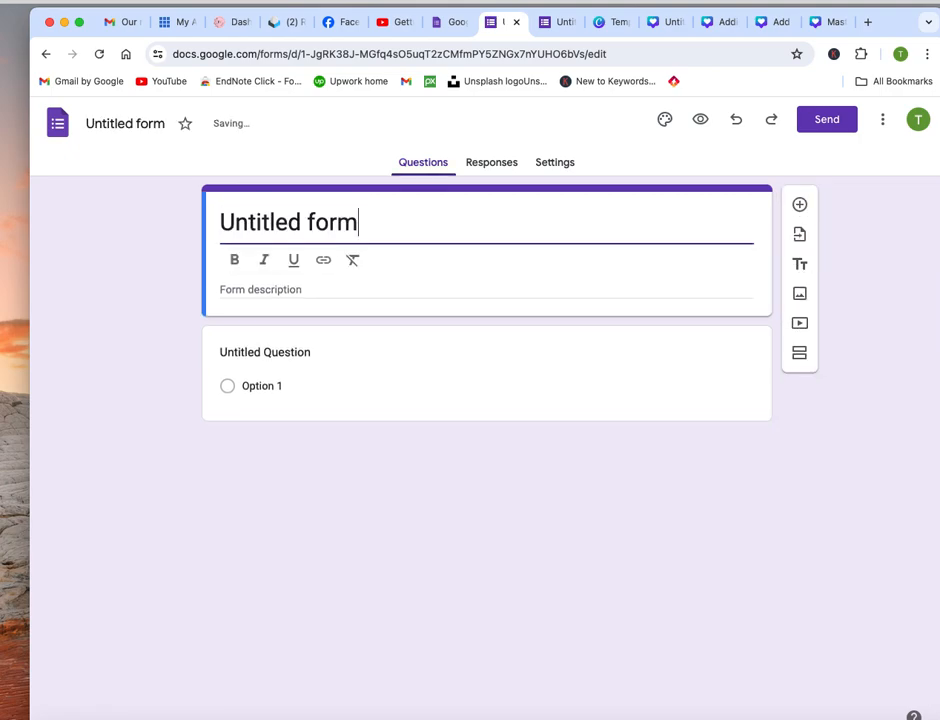
type("W")
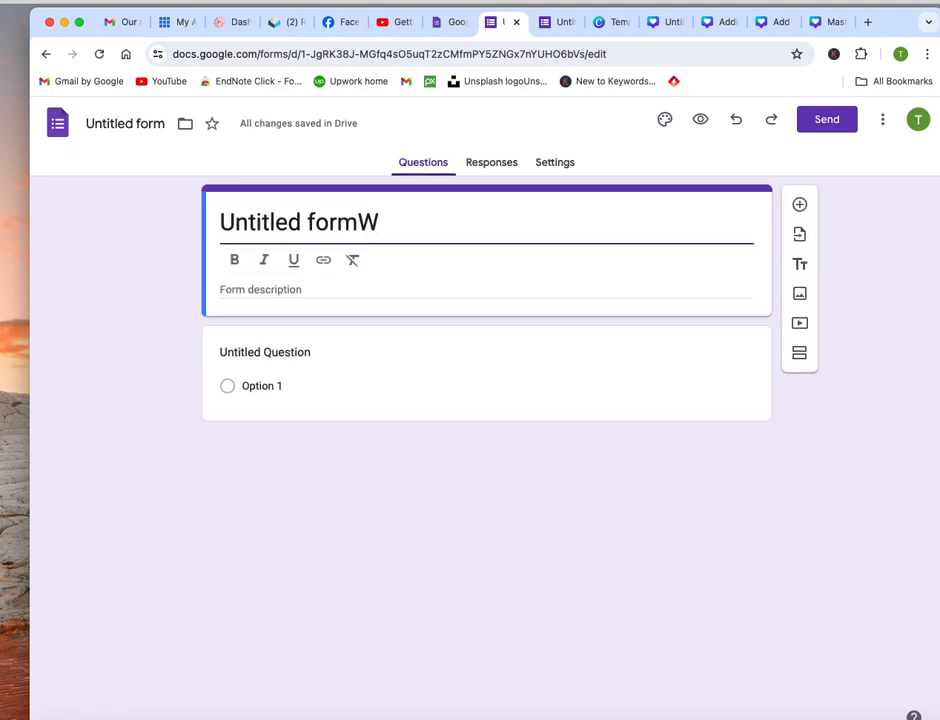
type("eb")
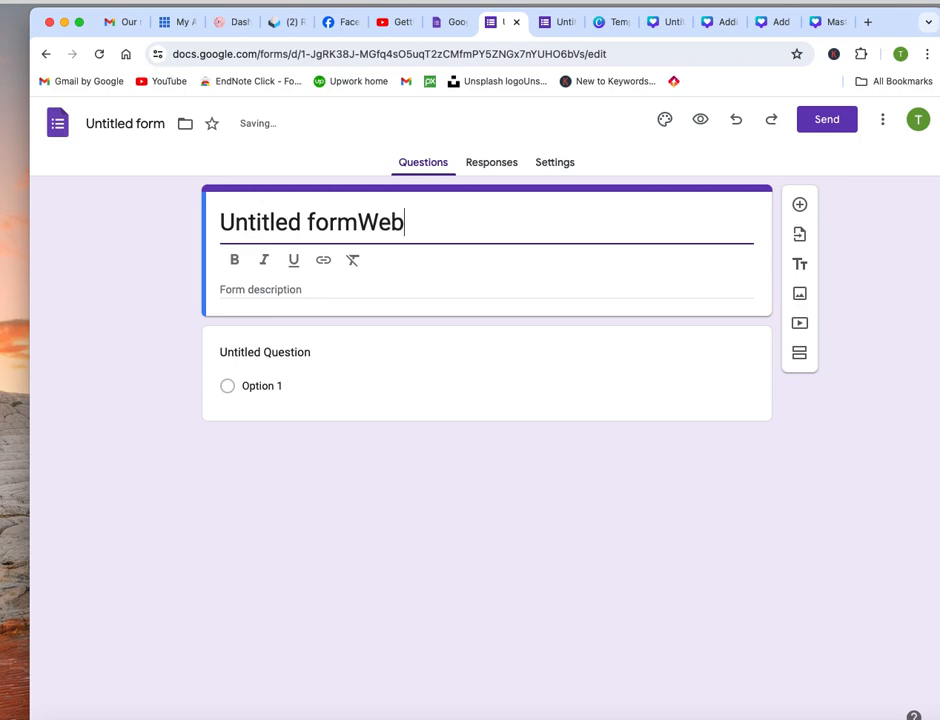
type("site Feed")
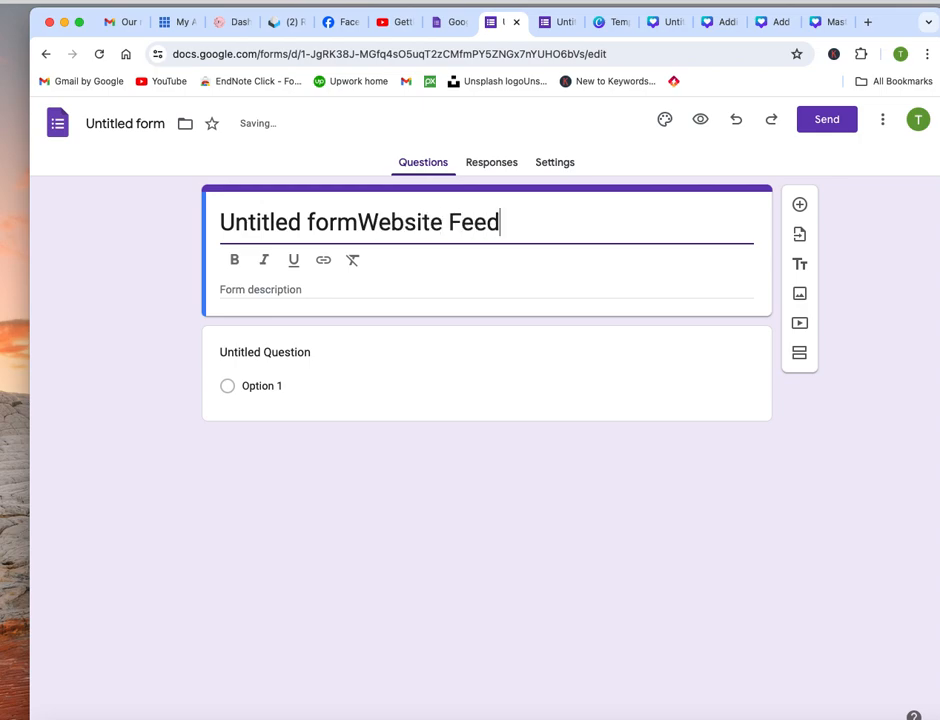
type("back For")
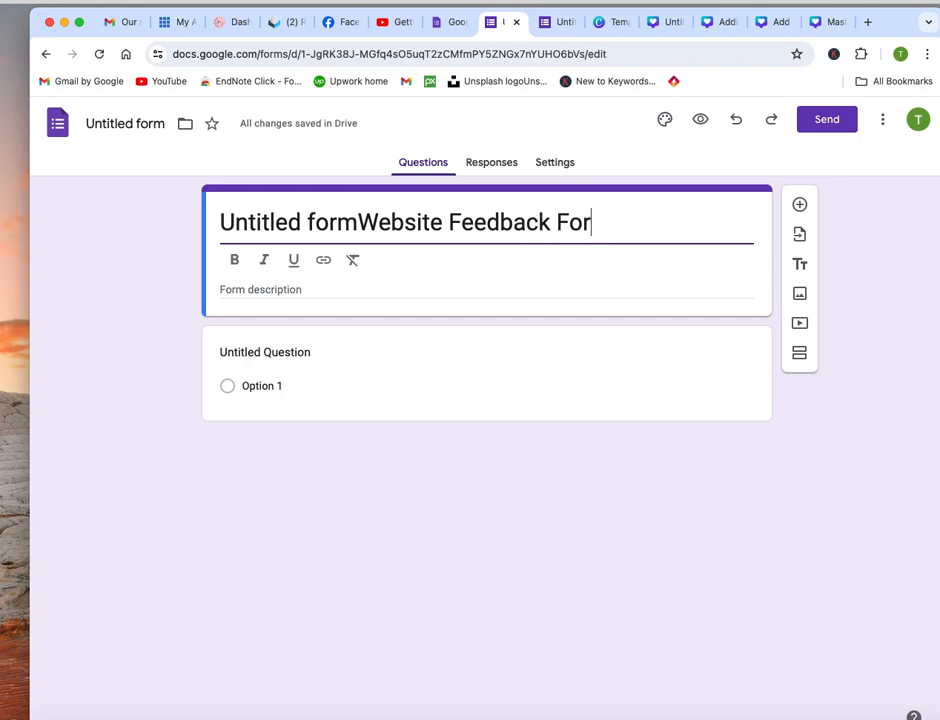
type("m")
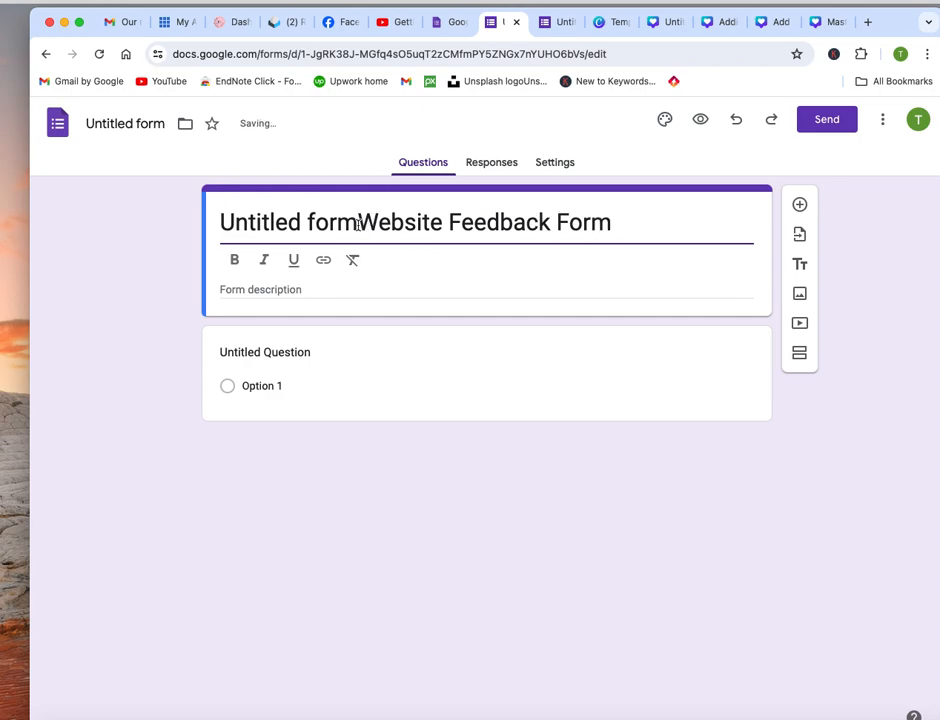
left_click_drag(358, 224, 180, 212)
key("BackSpace")
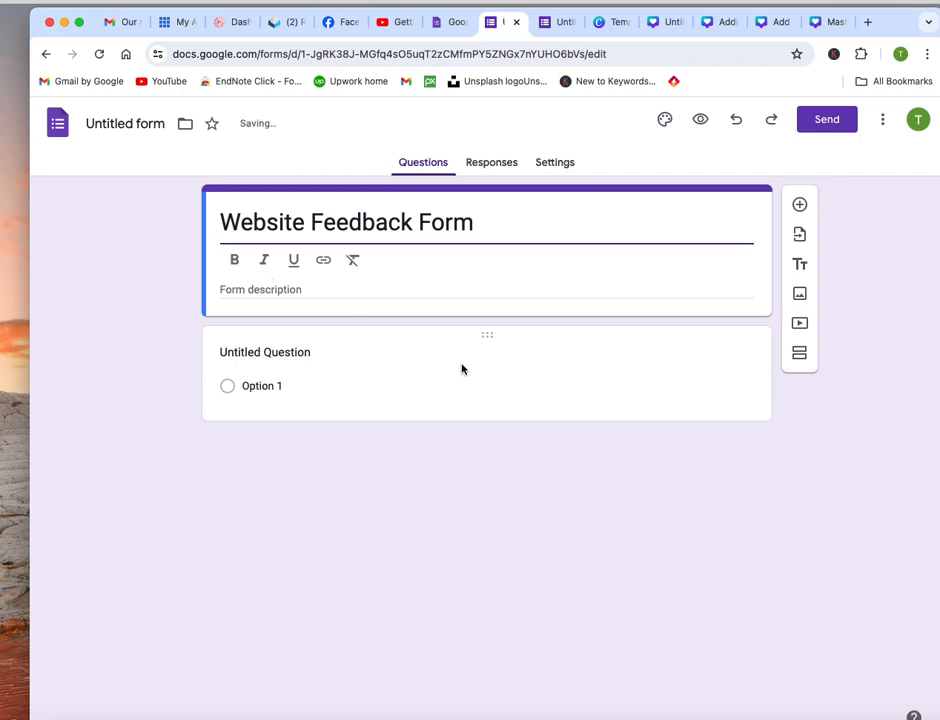
left_click(315, 290)
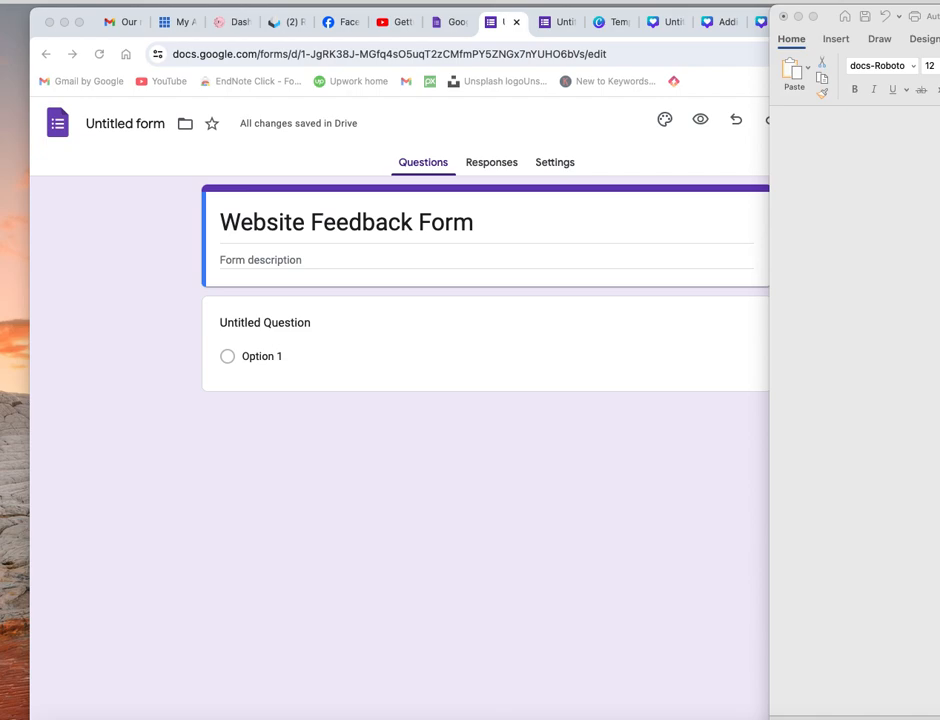
left_click(785, 437)
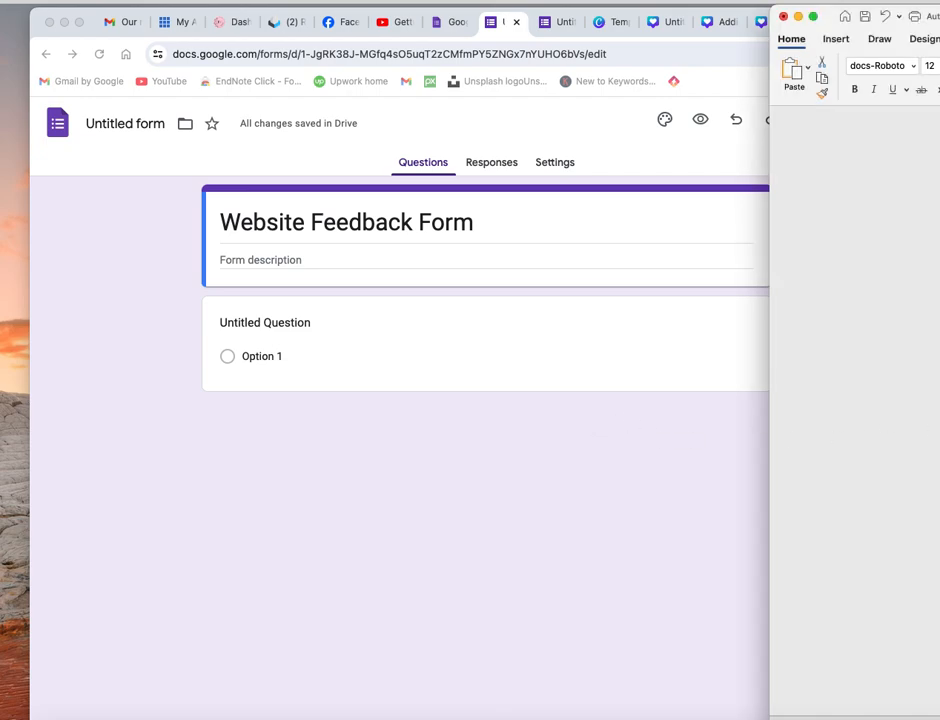
left_click(400, 356)
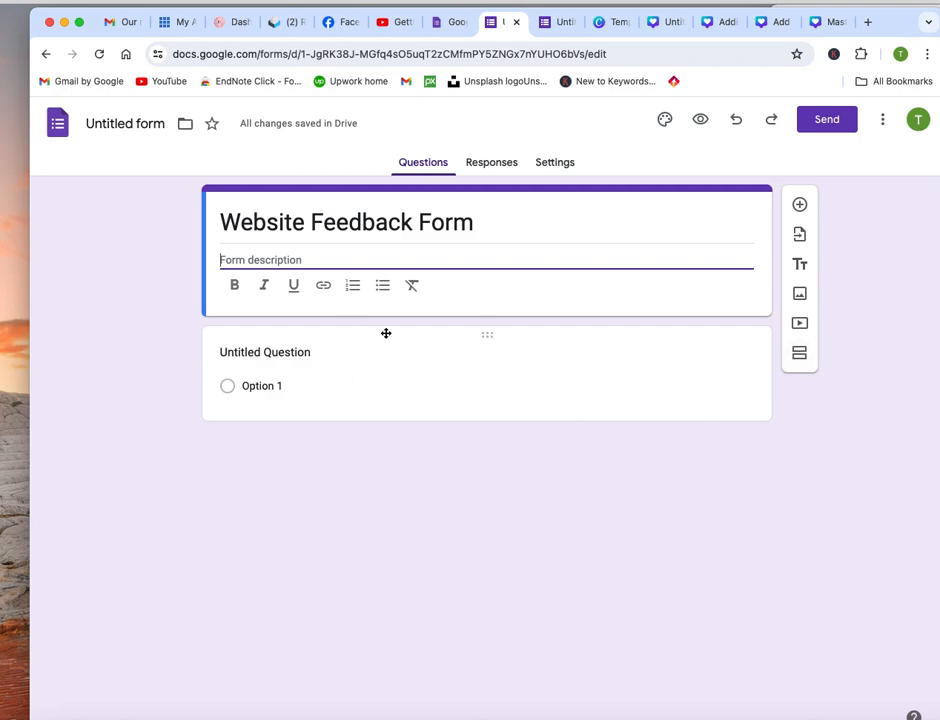
Add a question copied from the Word document and trim its stray leading text so it reads "How satisfied are you with our service?"
left_click(799, 204)
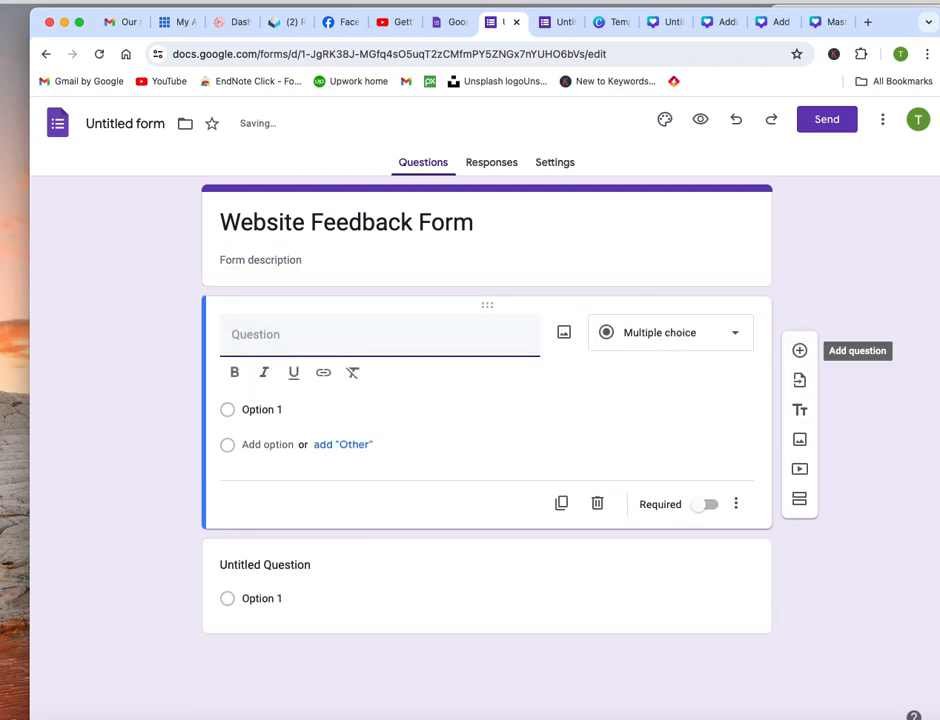
key("super+Tab")
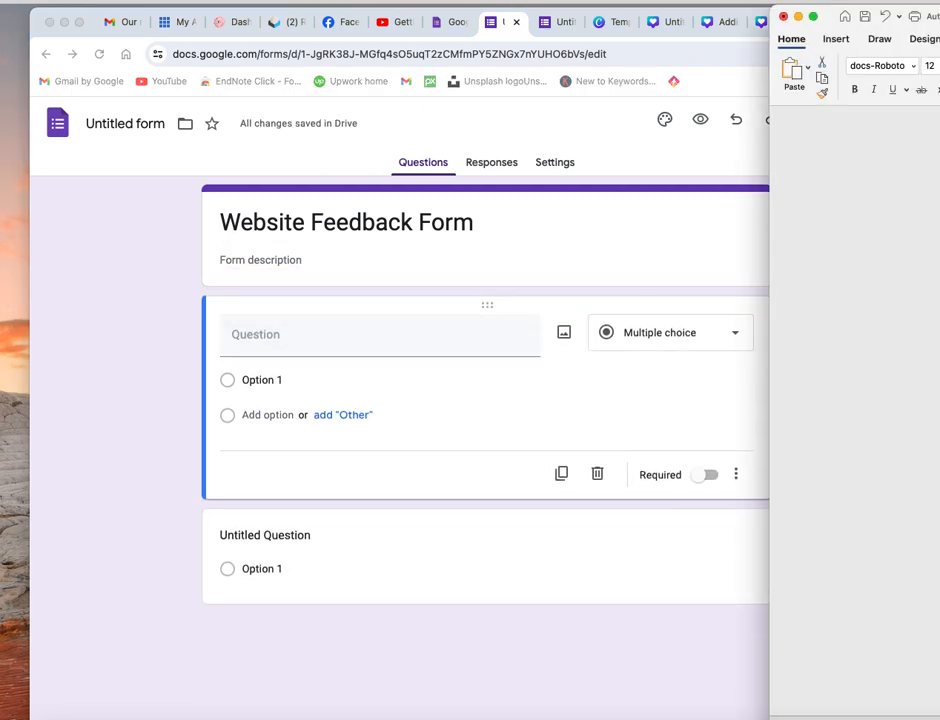
left_click(302, 337)
type("On a How satisfied are you with our service?")
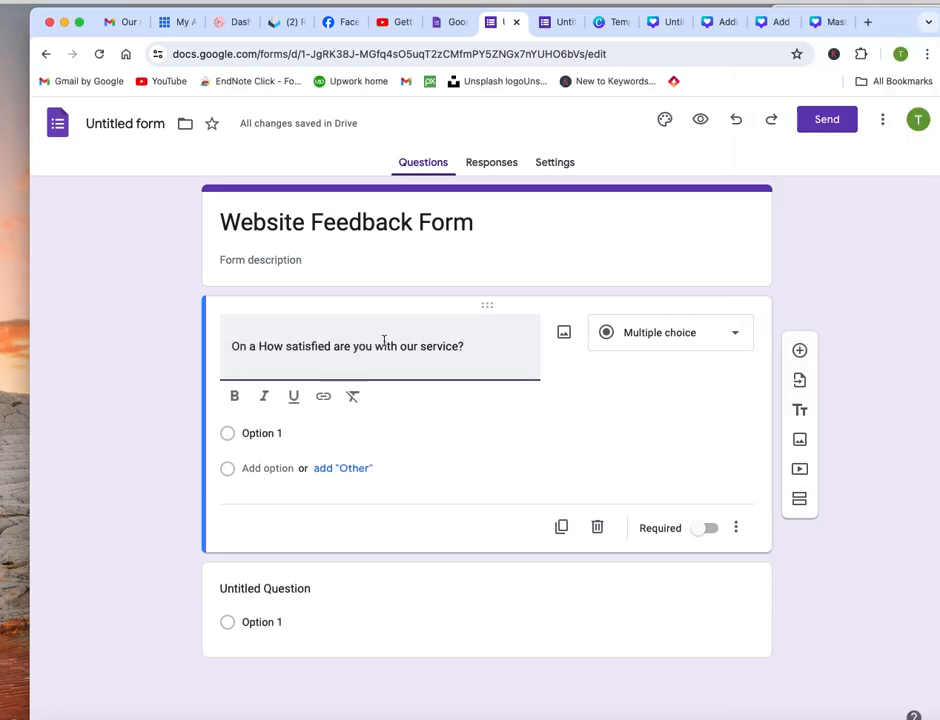
left_click(249, 346)
key("BackSpace")
key("BackSpace")
key("BackSpace")
key("BackSpace")
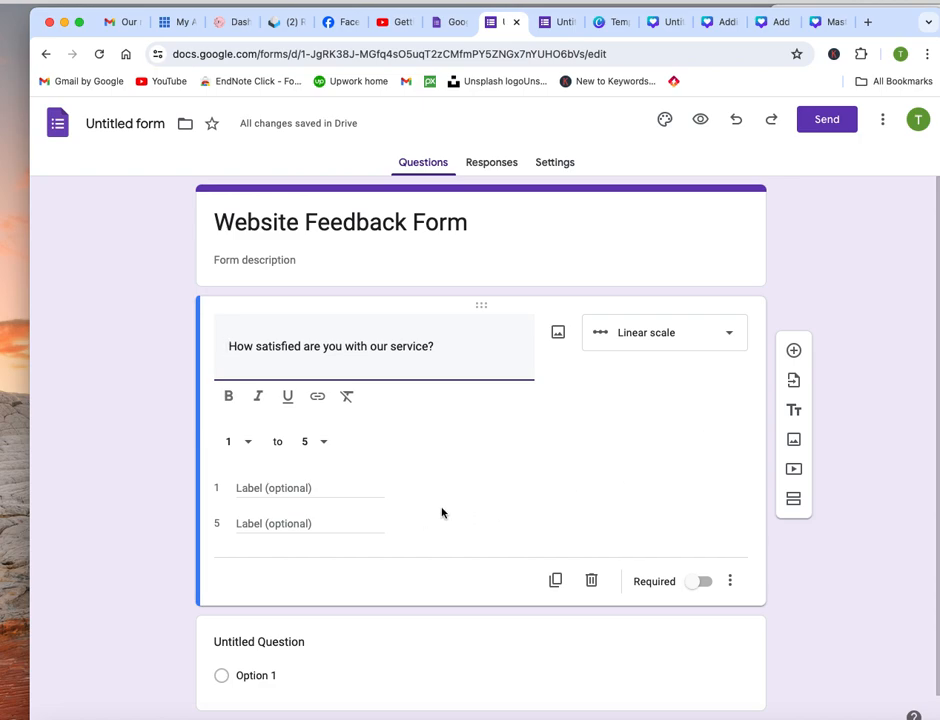
Change the service satisfaction question to the Short answer type and make it required
scroll(436, 505, "down", 1)
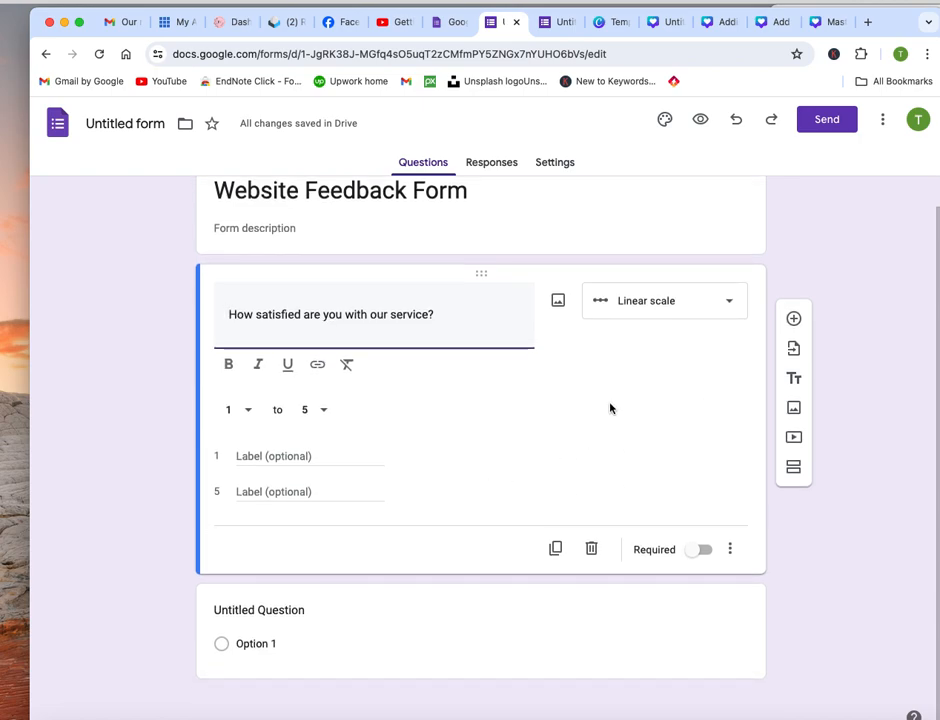
left_click(730, 303)
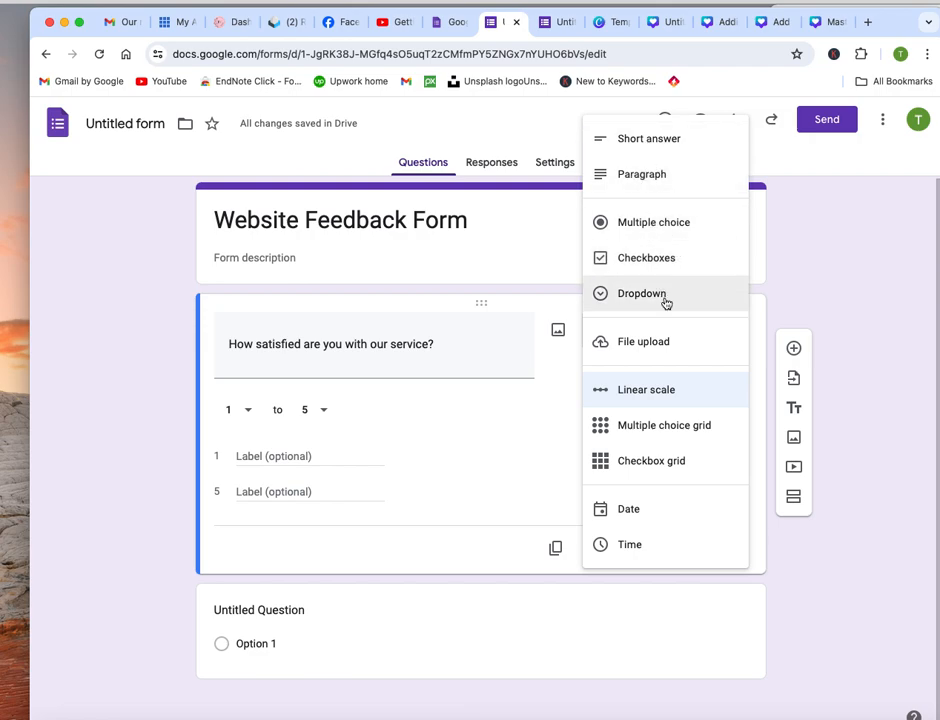
left_click(666, 147)
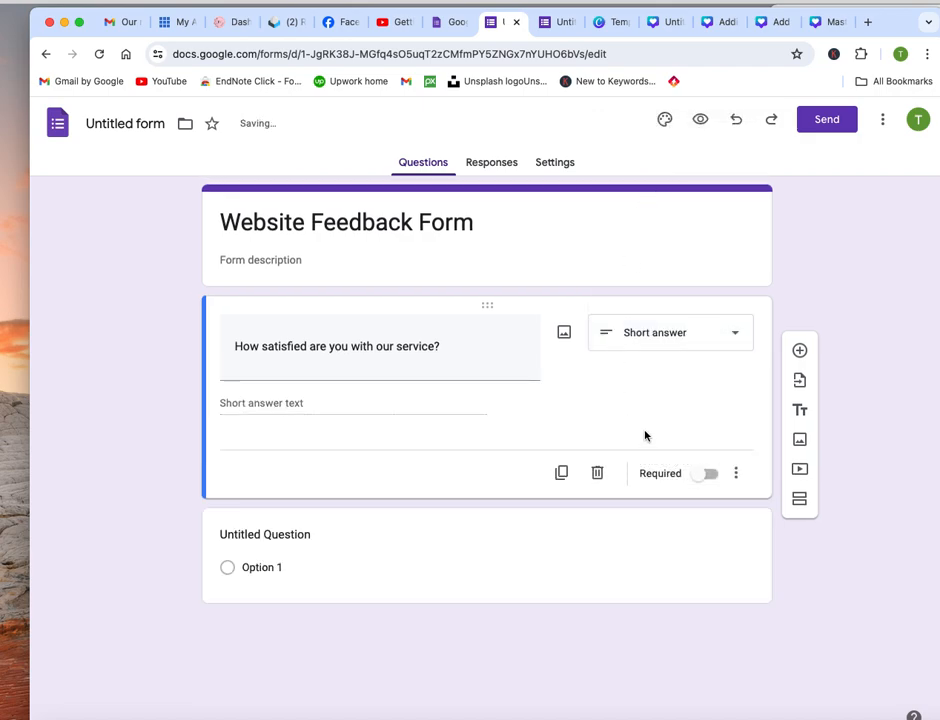
left_click(705, 476)
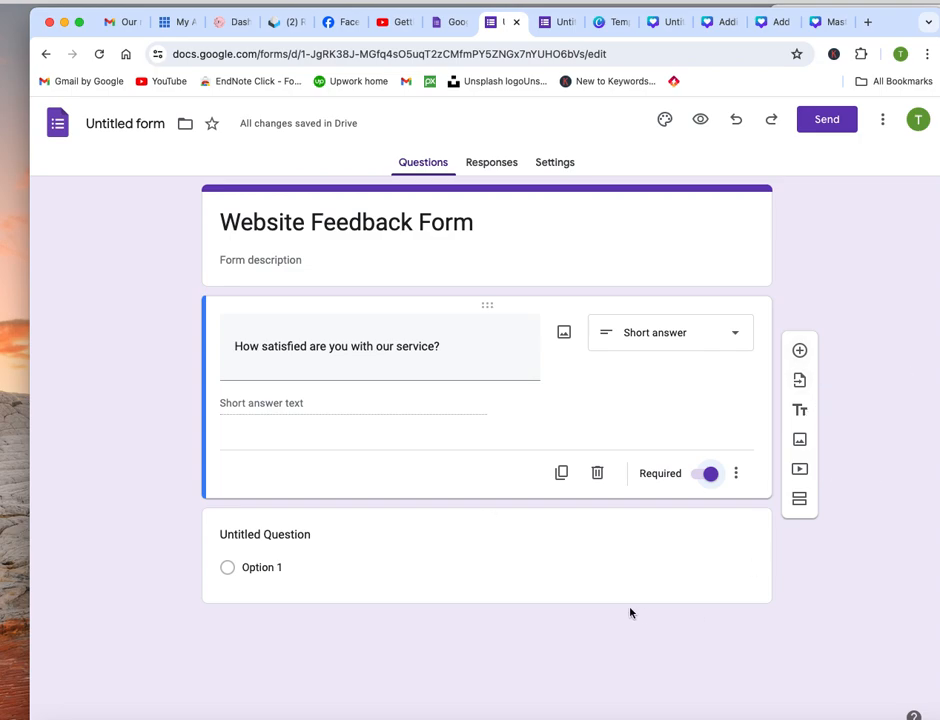
Add a second question copied from the Word document: "scale of 1 to 10, how would you rate your overall experience?"
left_click(799, 350)
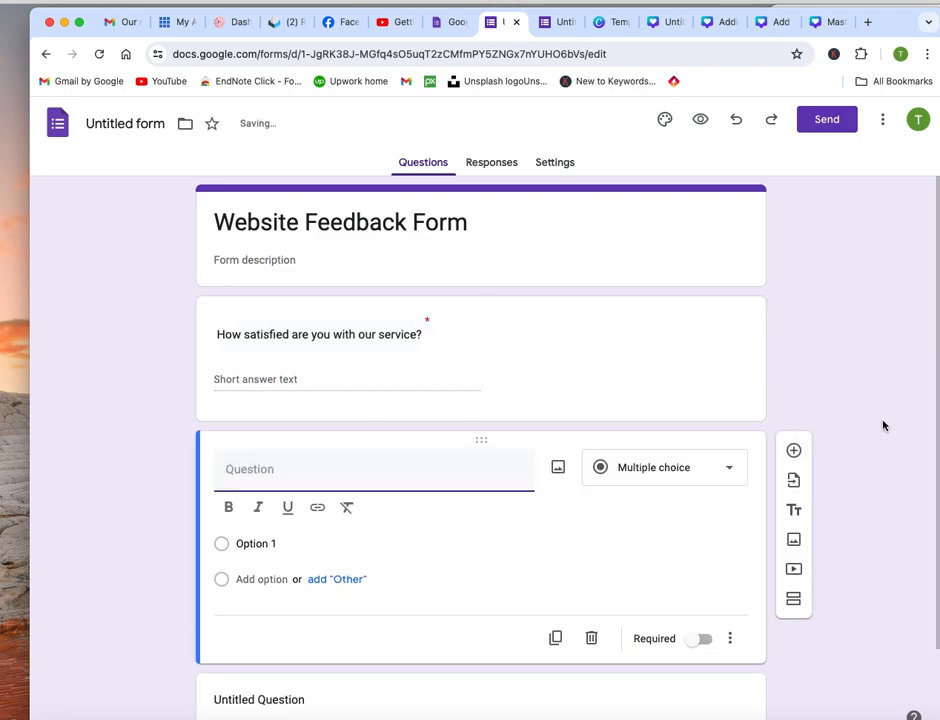
key("super+Tab")
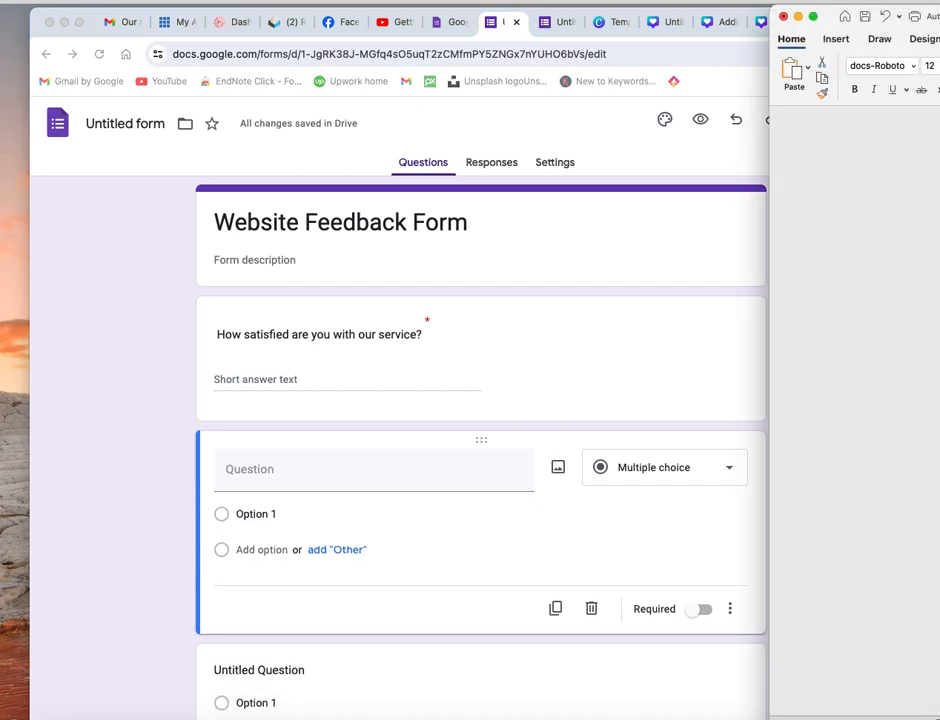
left_click(250, 466)
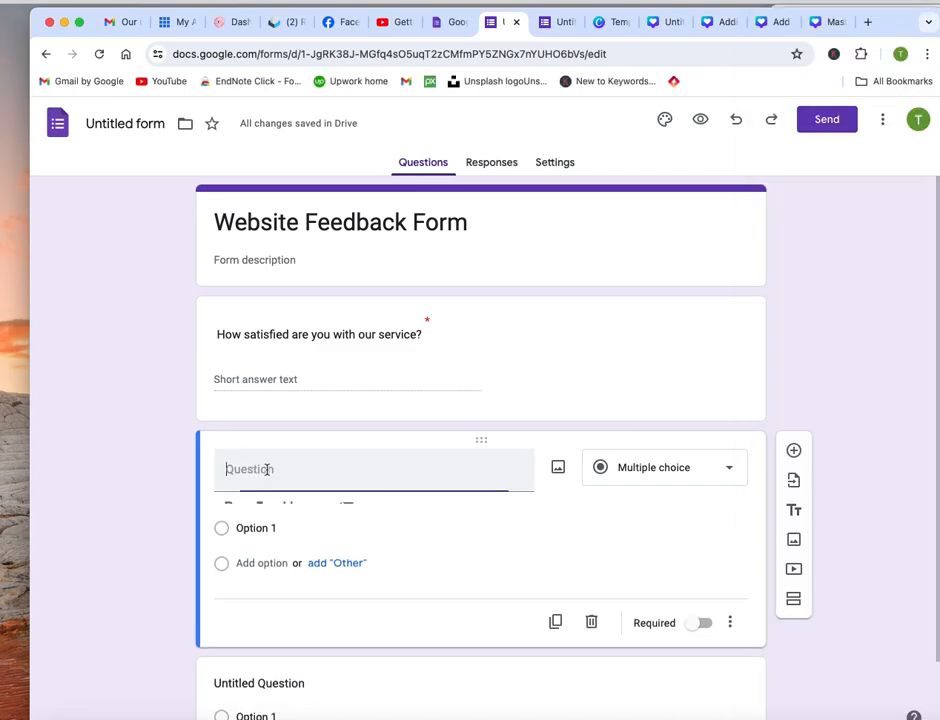
type("scale of 1 to 10, how would you rate your overall experience?")
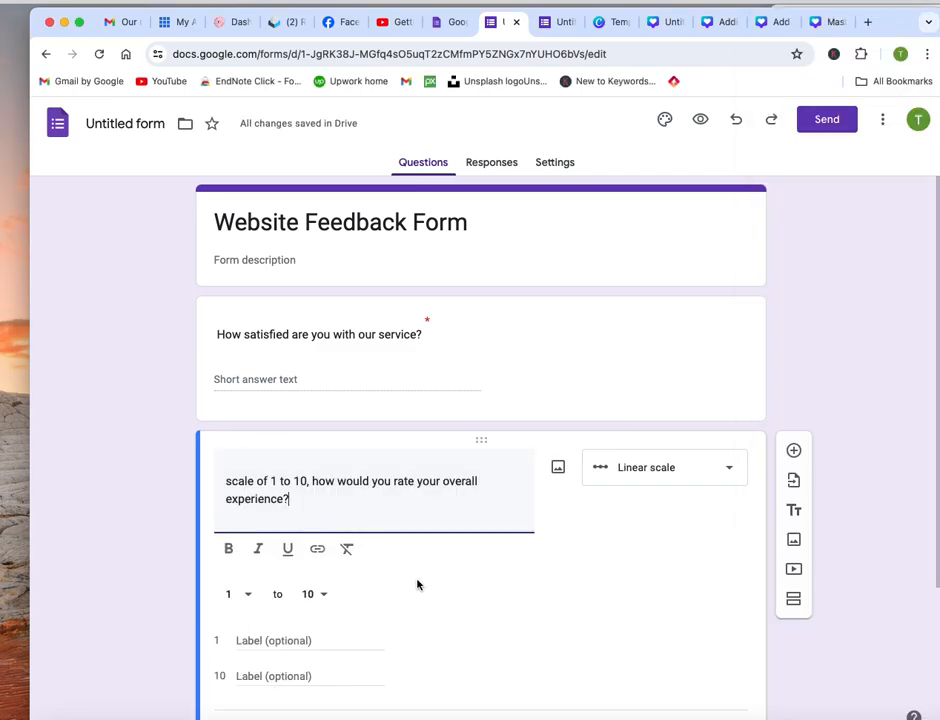
Change the overall experience rating question to the Short answer type and make it required
scroll(418, 584, "down", 1)
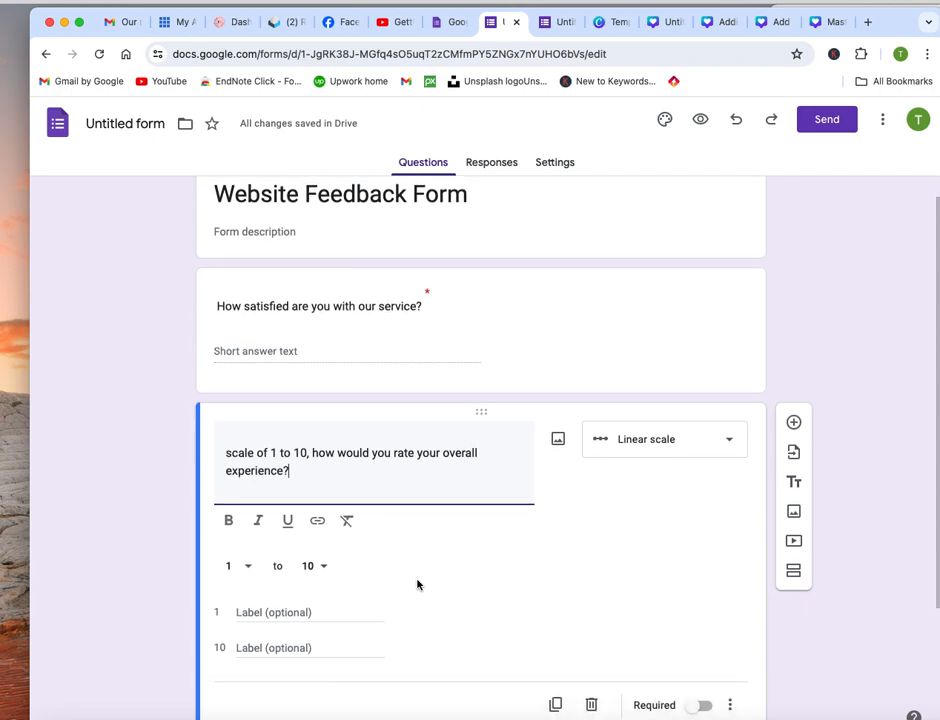
scroll(418, 584, "down", 3)
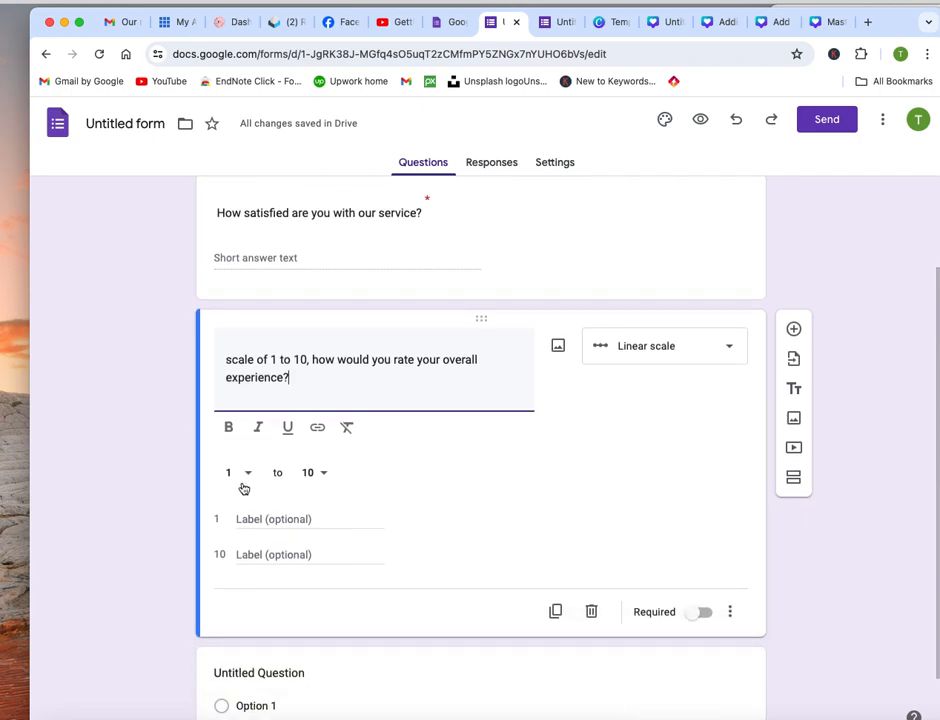
left_click(729, 350)
left_click(665, 145)
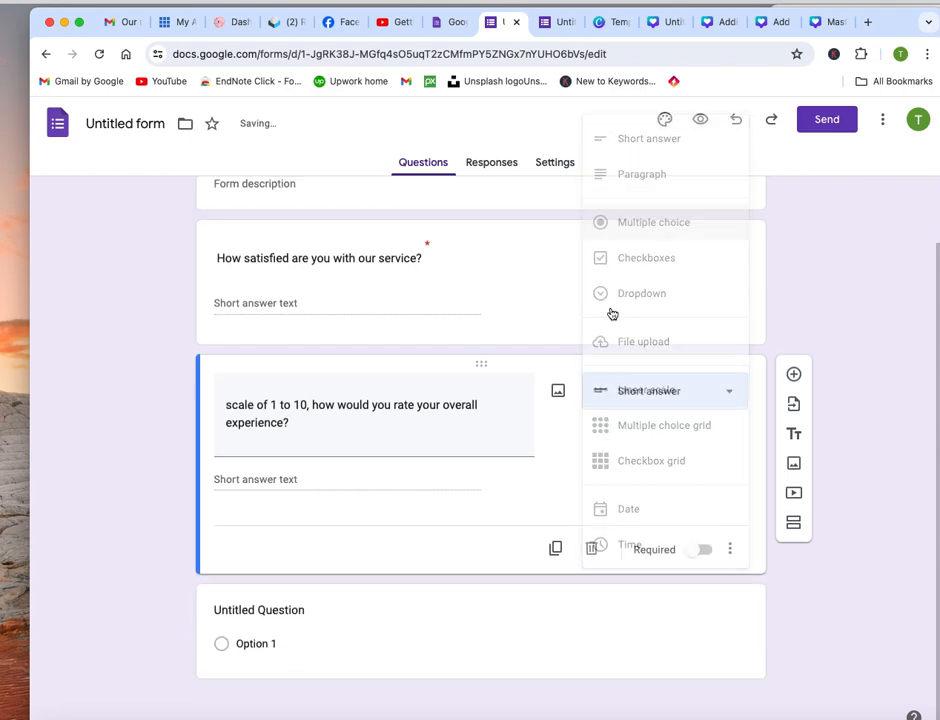
left_click(699, 550)
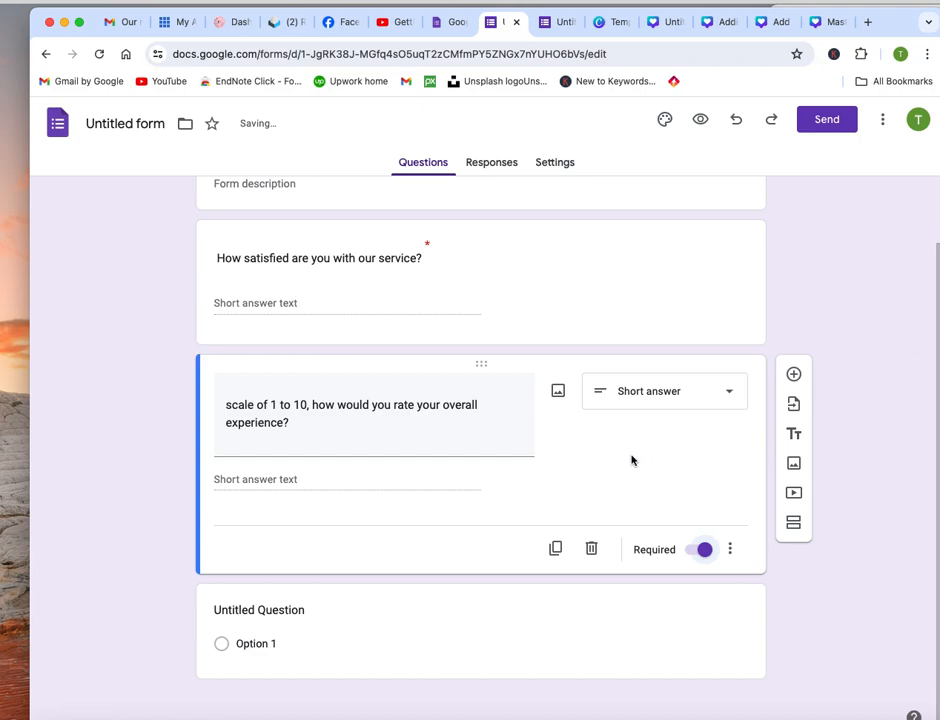
Add a third question with the text copied from the Word document: "Would you recommend our service to others?"
left_click(794, 374)
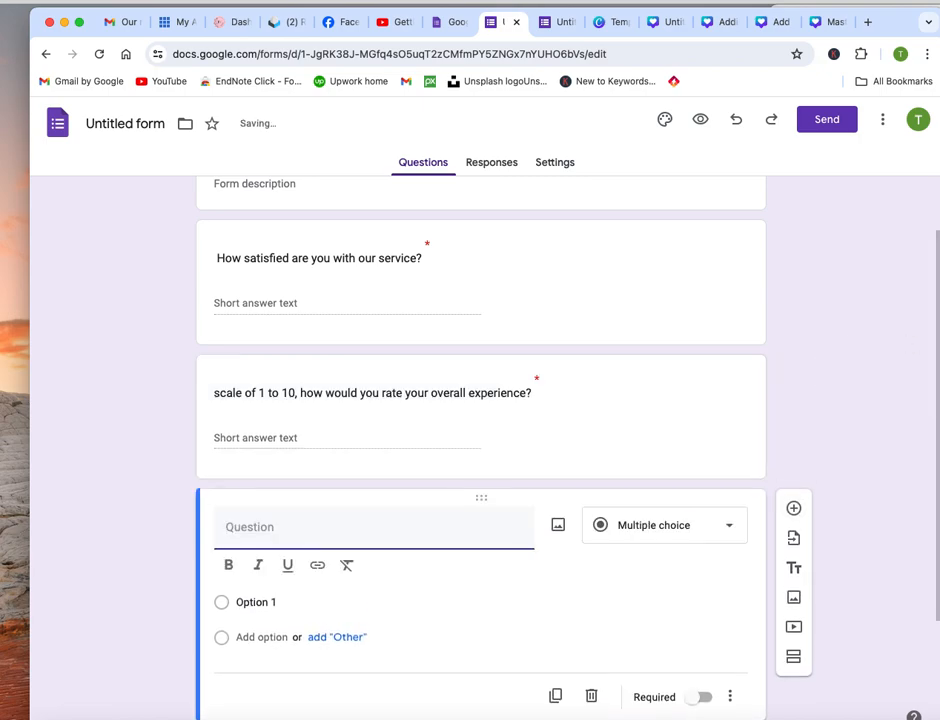
key("super+Tab")
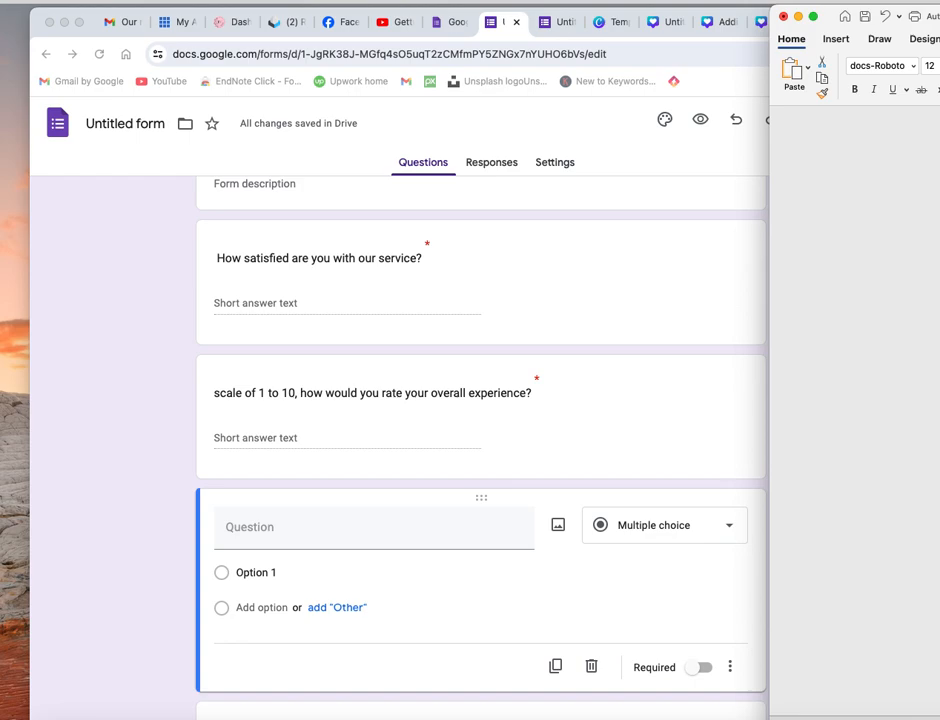
left_click(285, 520)
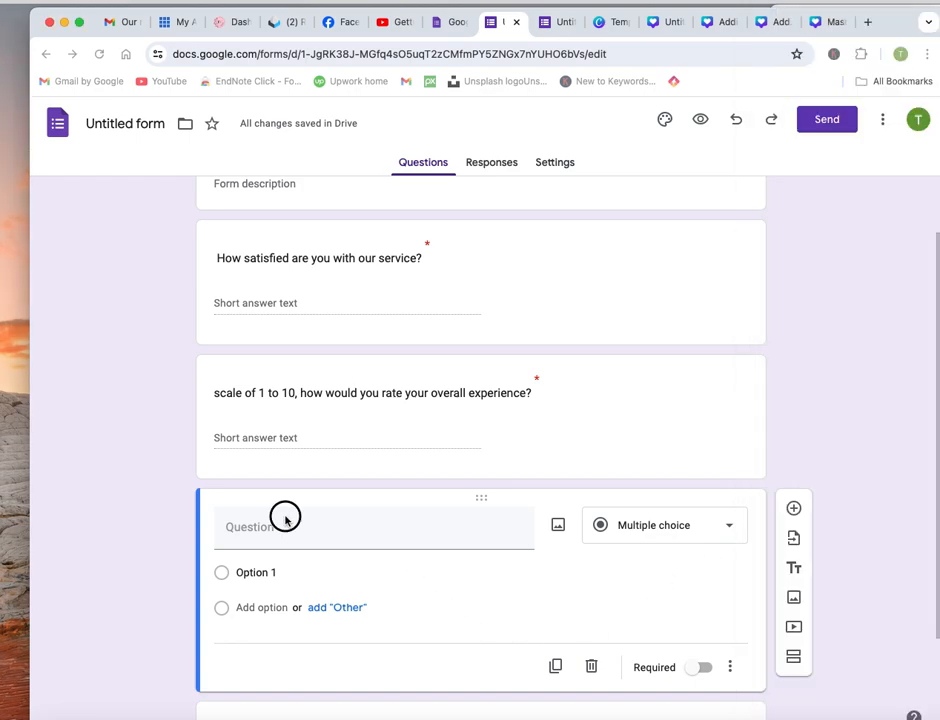
type("Would you recommend our service to others?")
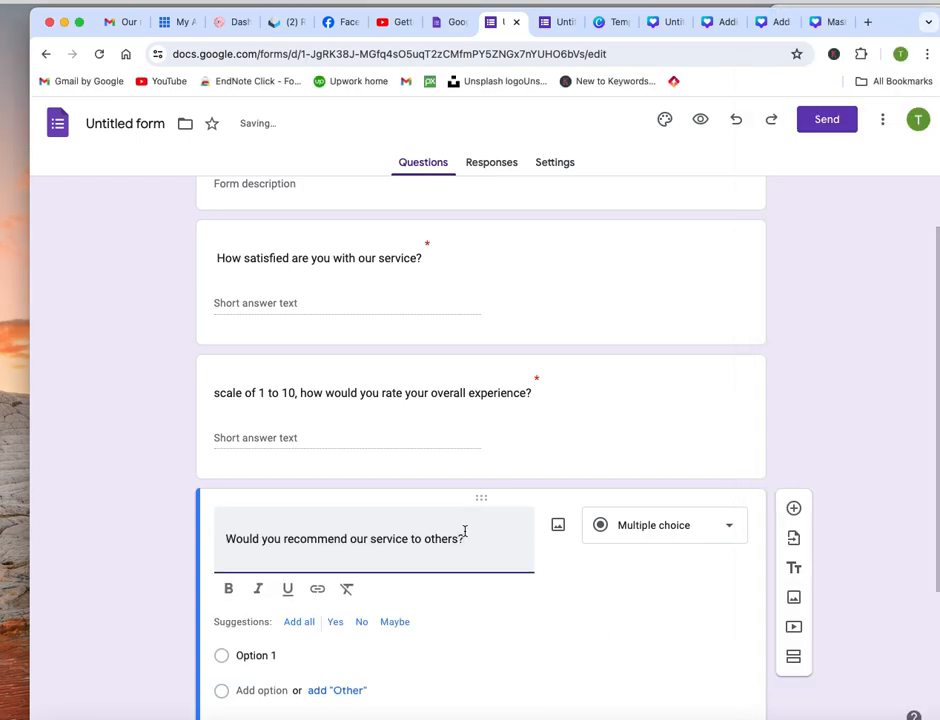
Change the service recommendation question to the Paragraph type and make it required
scroll(464, 534, "down", 3)
left_click(731, 351)
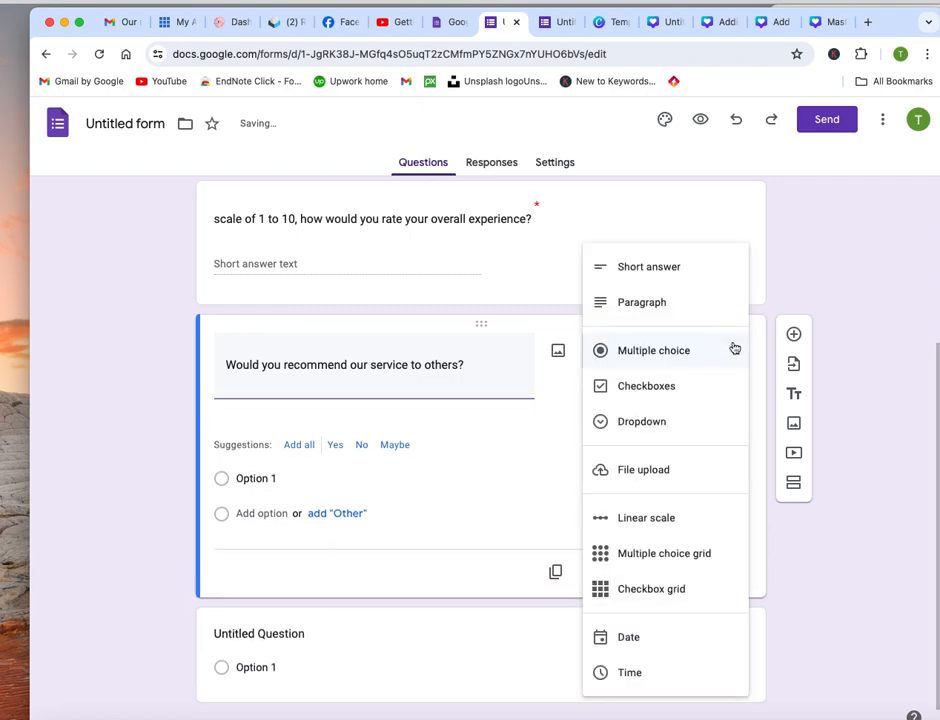
left_click(650, 303)
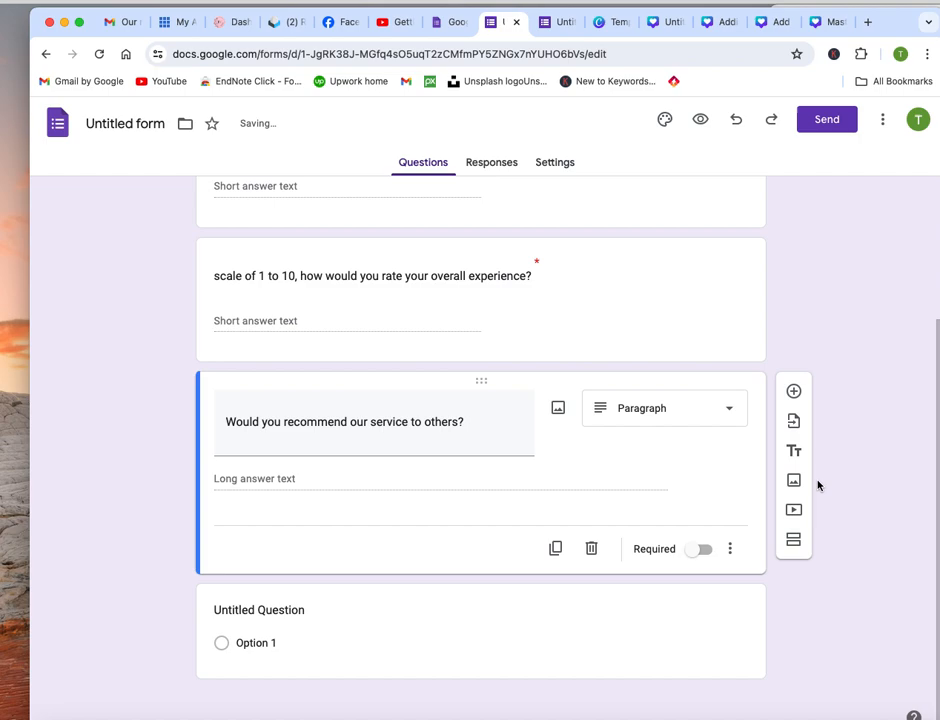
left_click(700, 549)
Add a fourth question copied from the Word document: "Please provide your email address if you'd like to receive a response"
key("super+Tab")
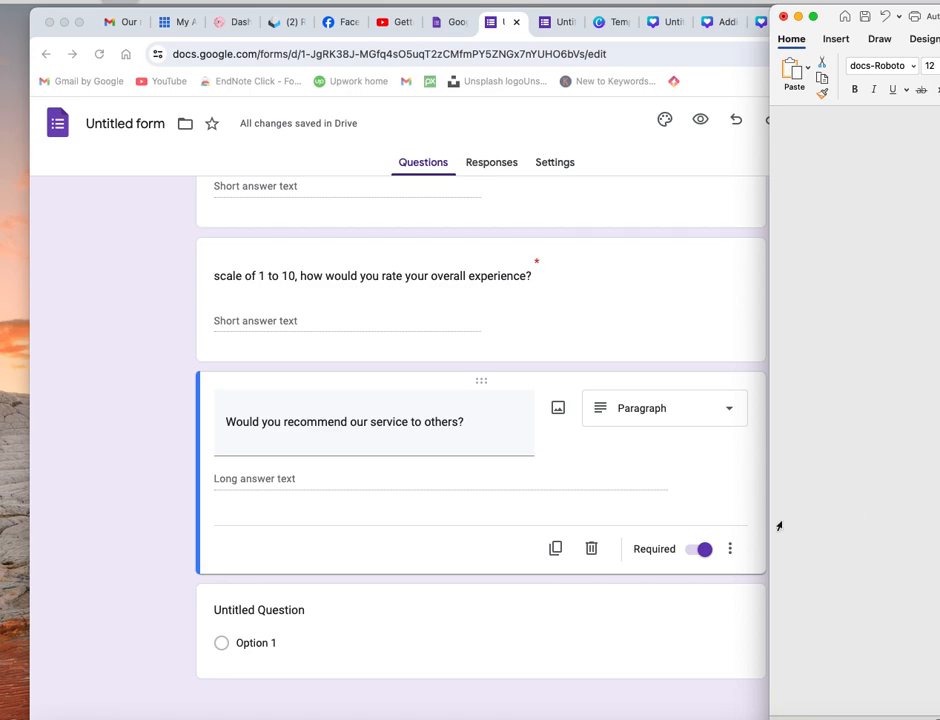
left_click(353, 478)
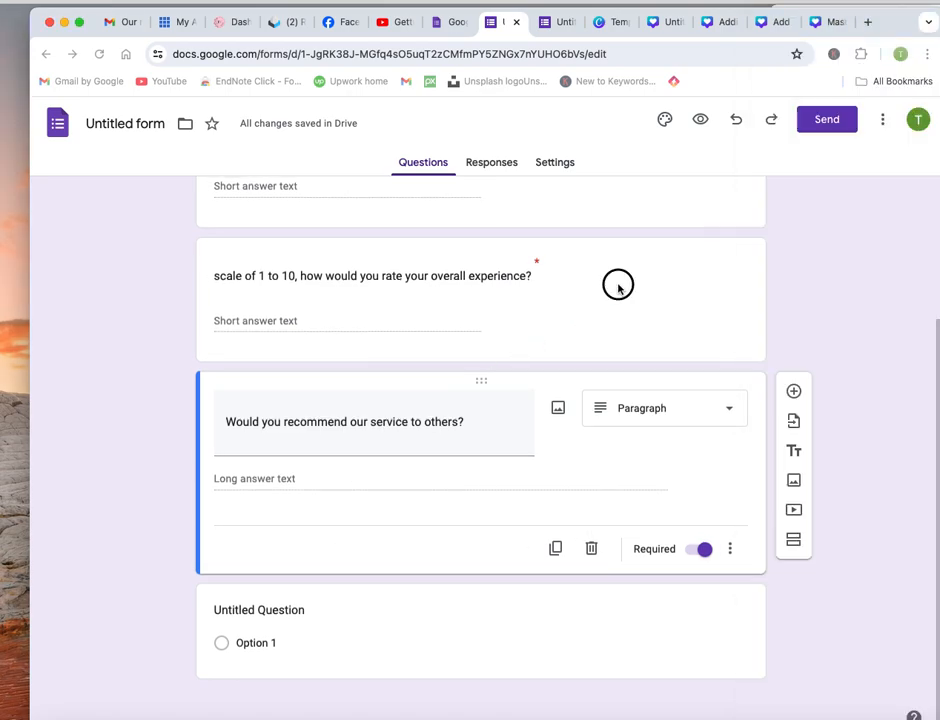
left_click(794, 392)
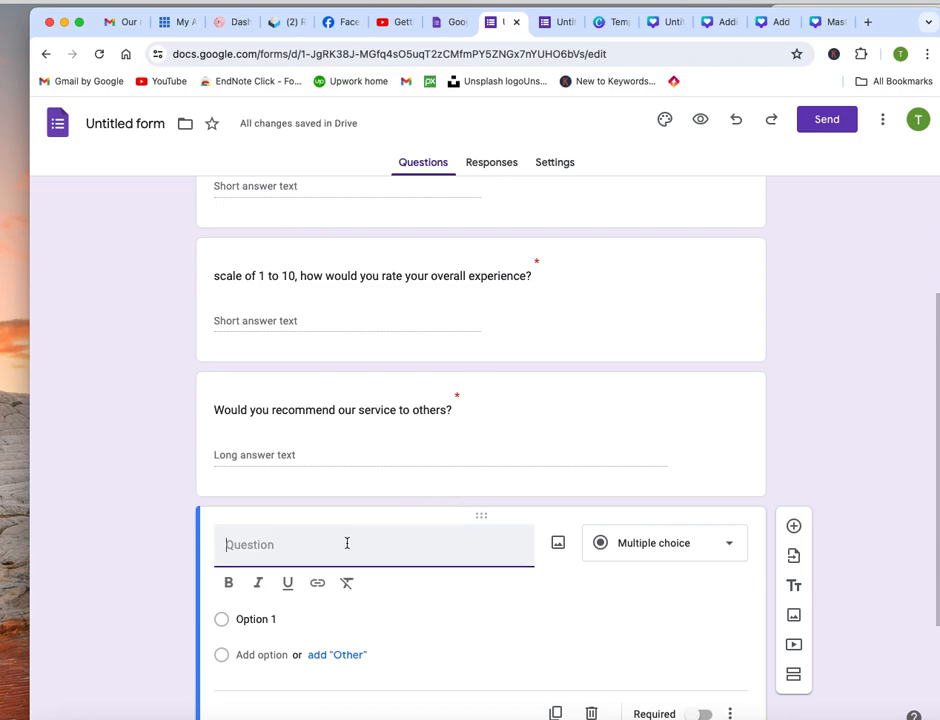
type("Please provide your email address if you’d like to receive a response")
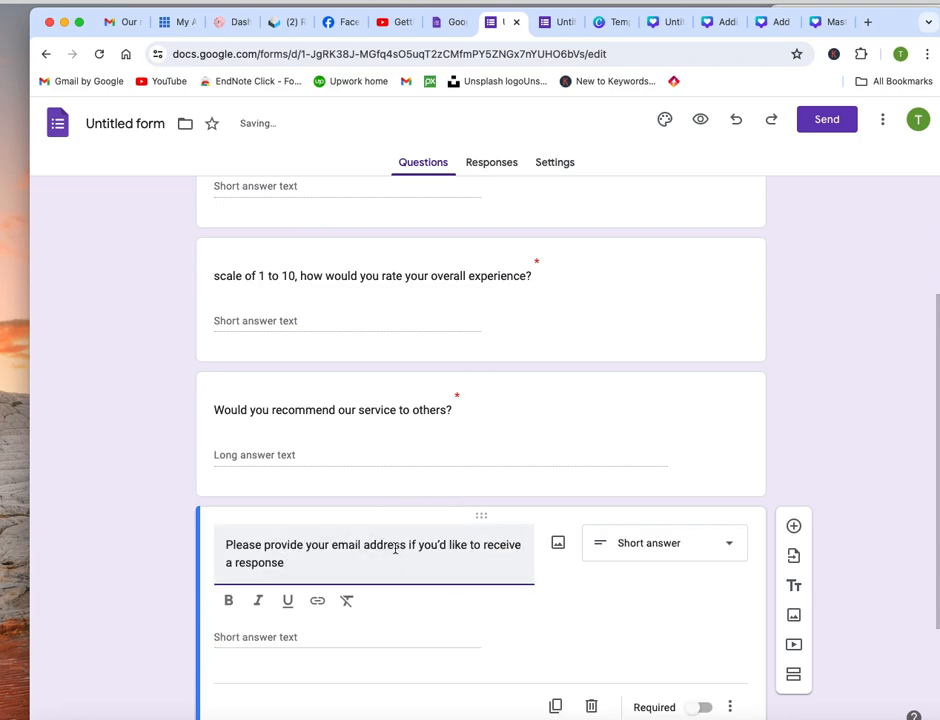
Set the email address question to the Short answer type and make it required
scroll(395, 548, "down", 1)
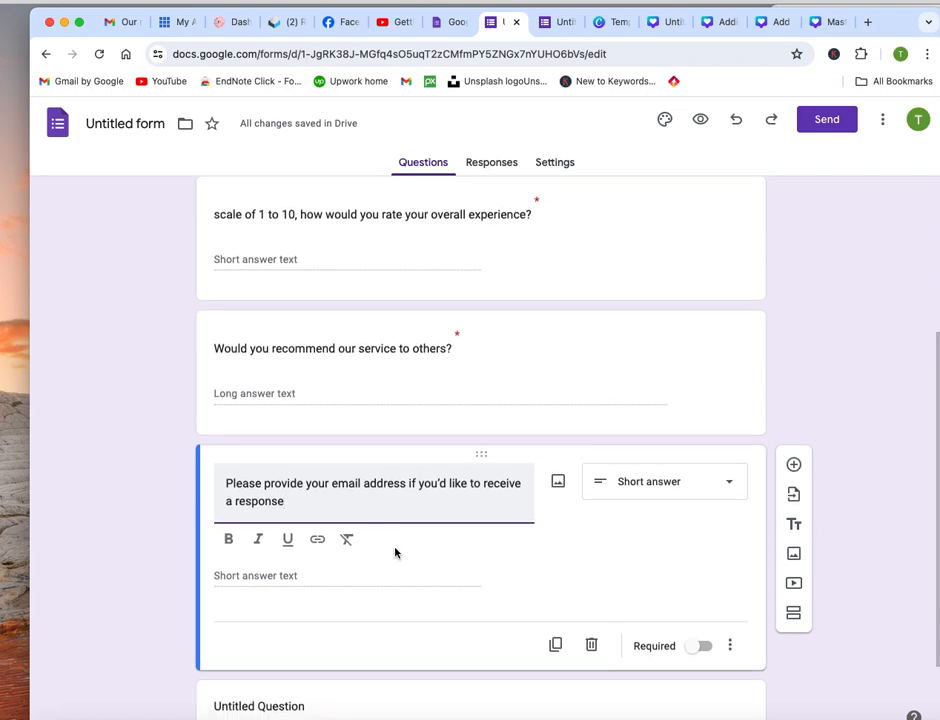
left_click(731, 482)
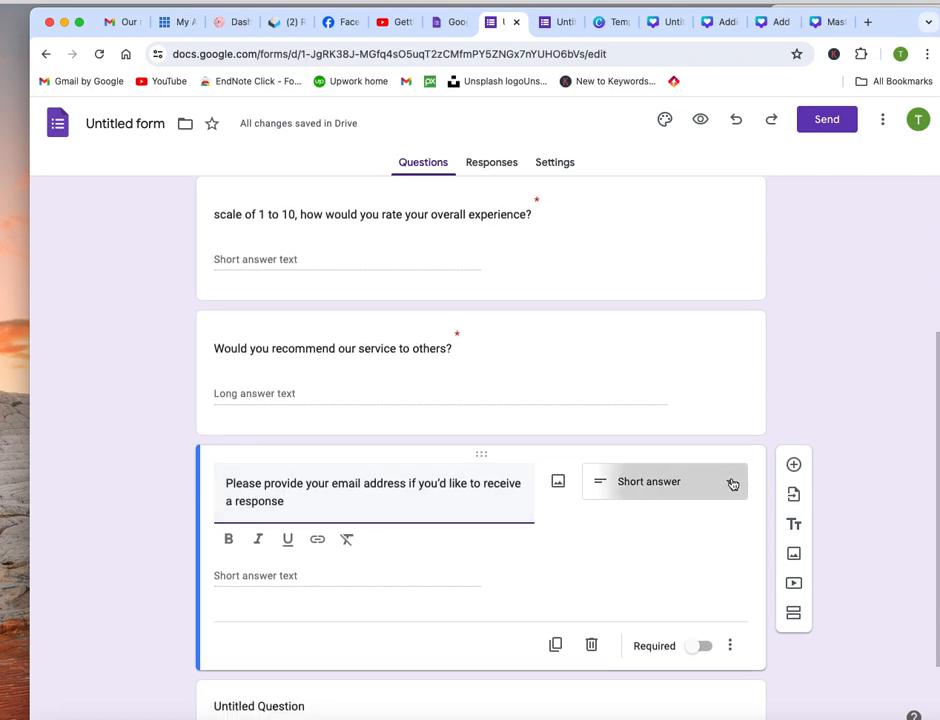
left_click(655, 290)
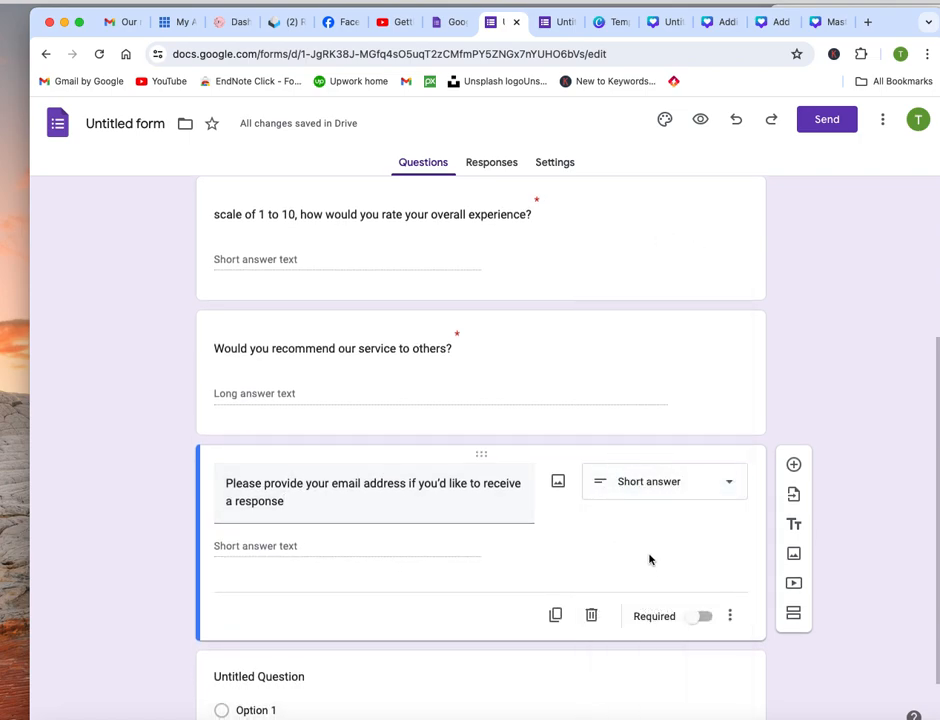
scroll(670, 575, "down", 1)
left_click(700, 577)
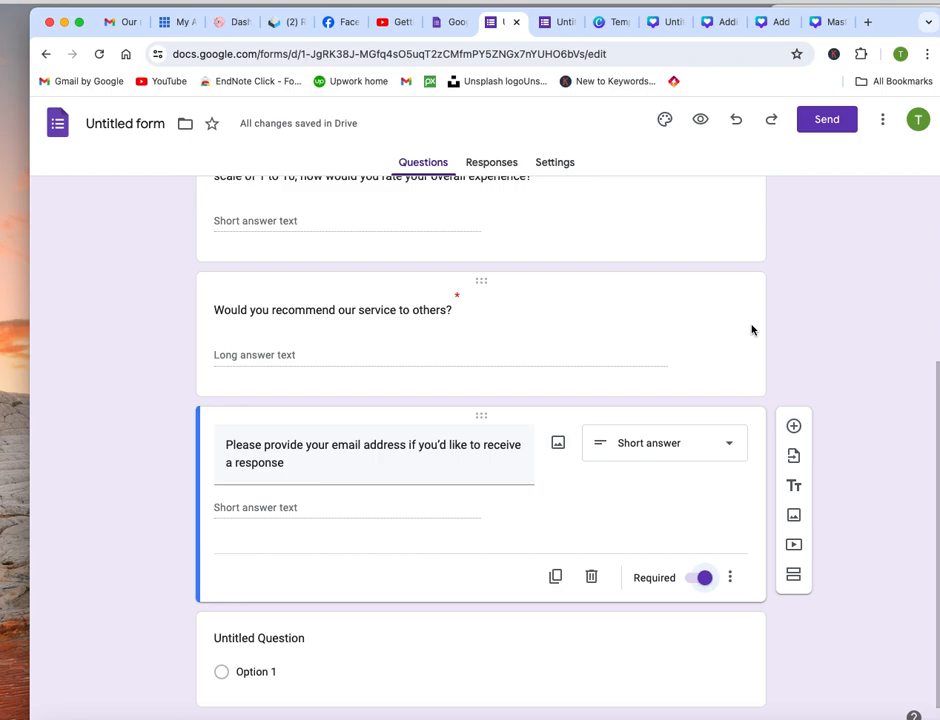
Name the untitled form file "Website Feedback Form" to match the form's heading
scroll(752, 330, "down", 1)
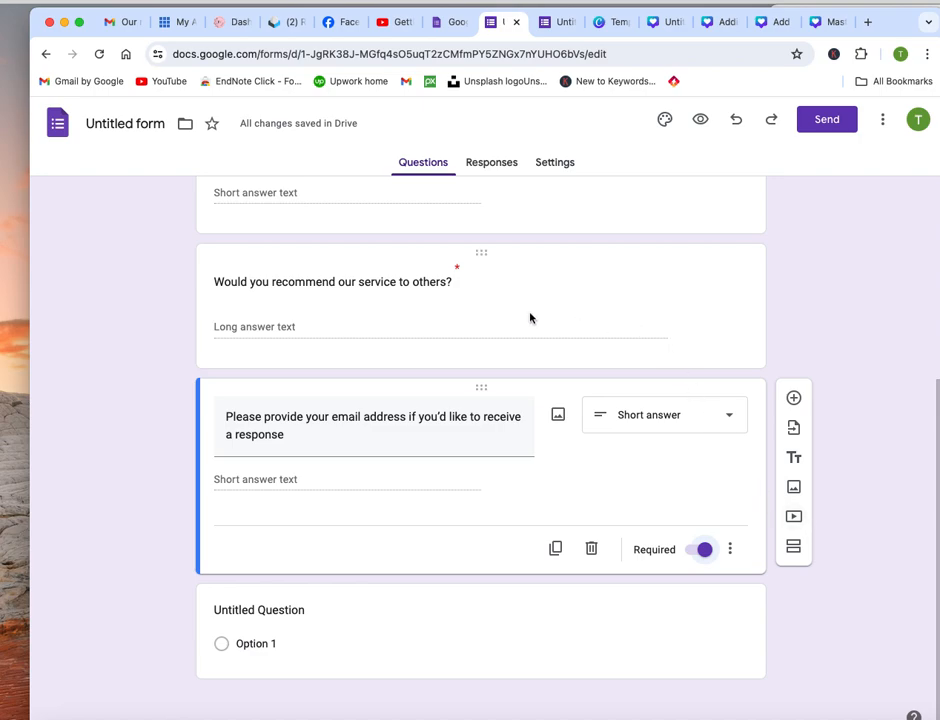
scroll(530, 318, "up", 6)
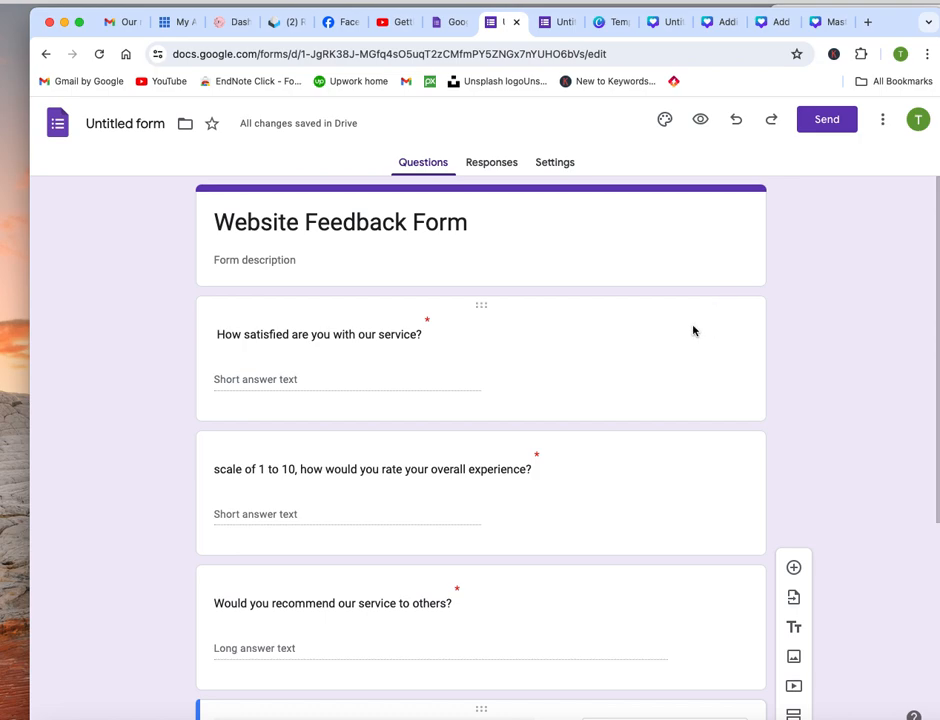
left_click(160, 124)
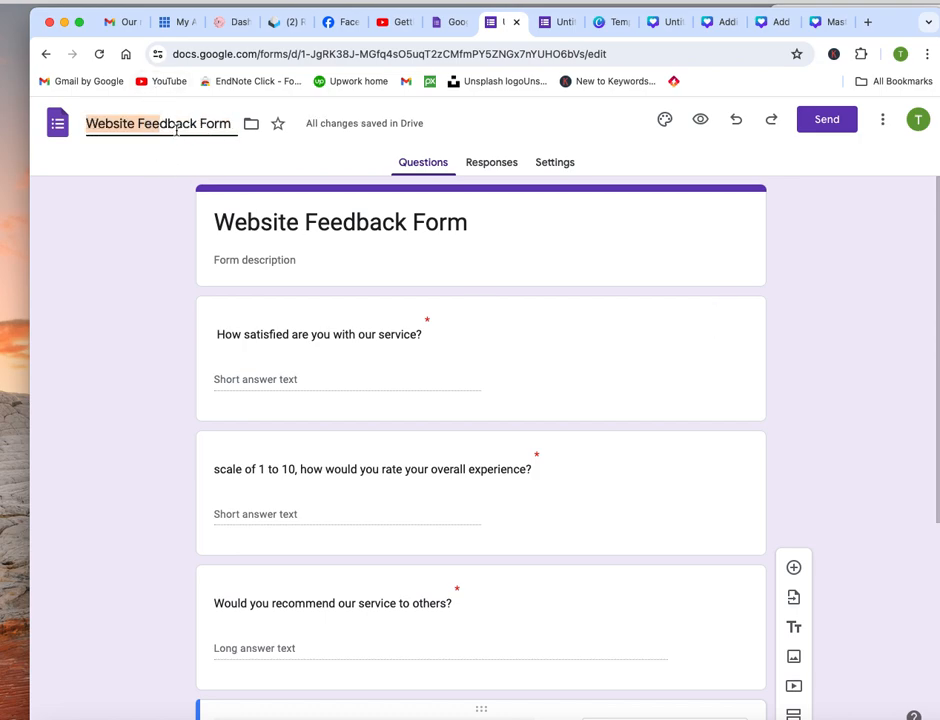
left_click(167, 124)
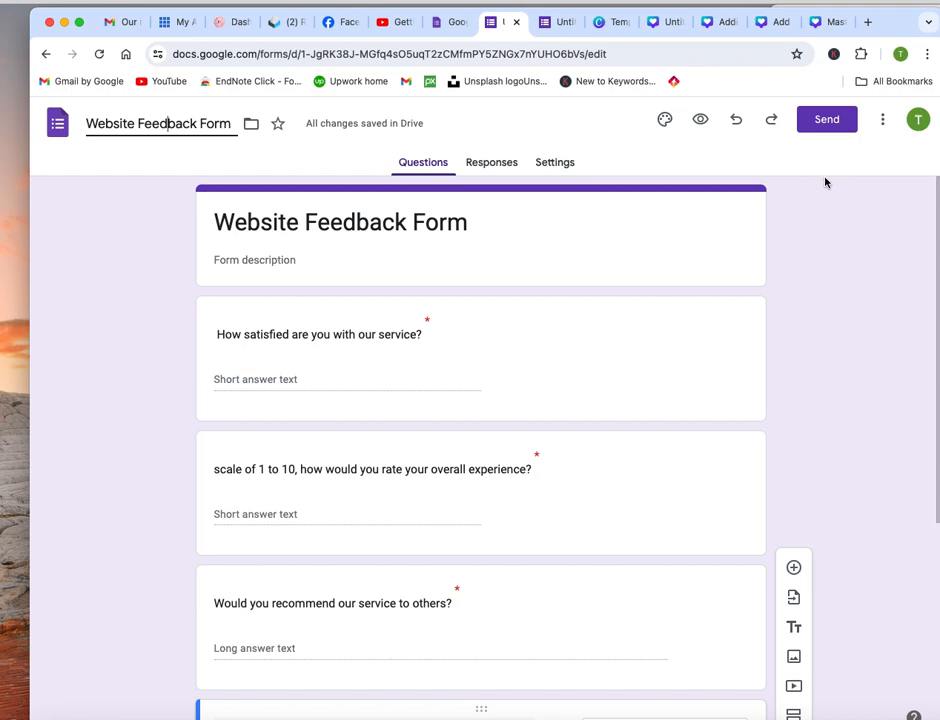
Open the form's send options and enable including the form in the email
left_click(827, 120)
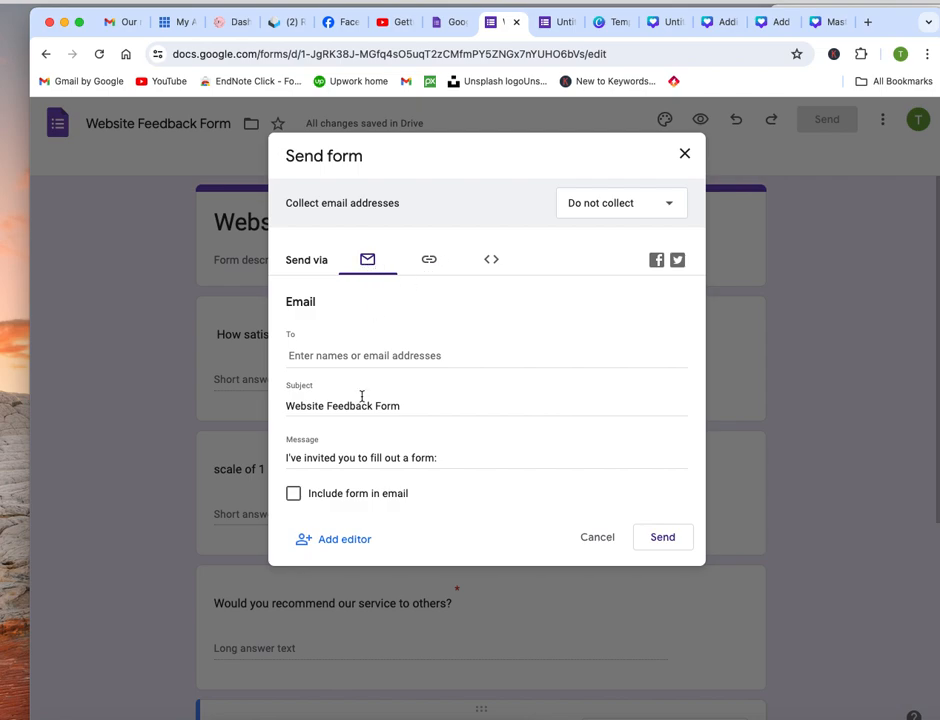
left_click(408, 358)
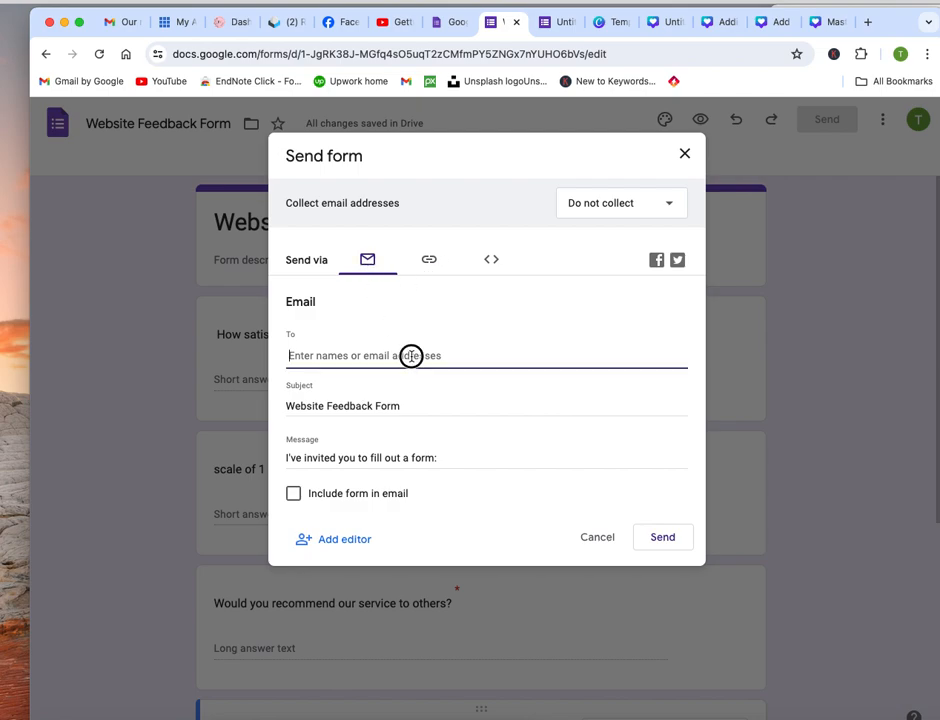
left_click(292, 495)
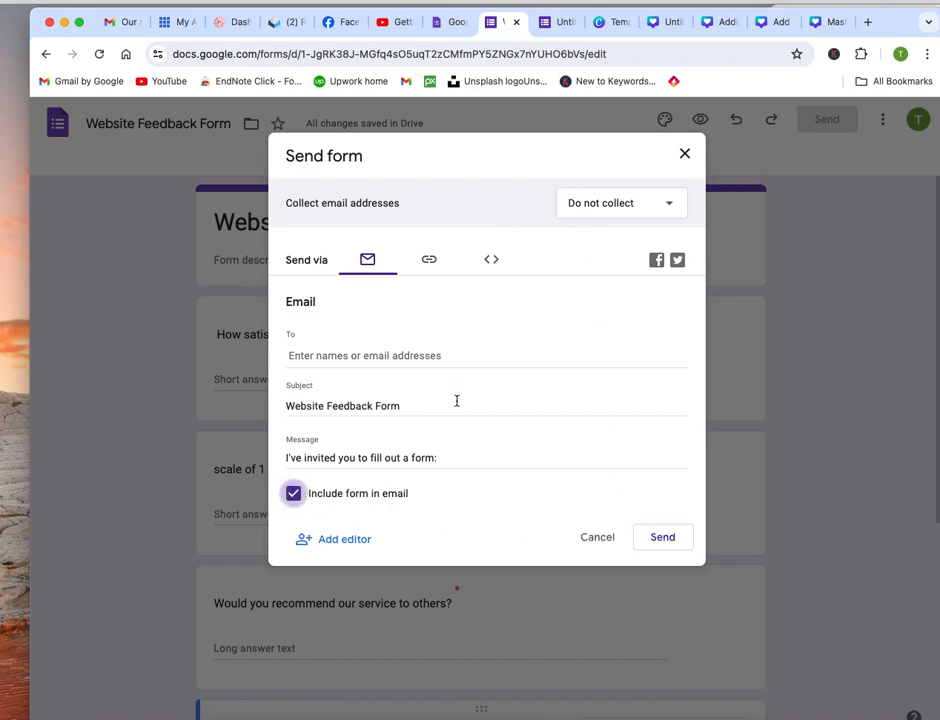
Switch to sharing the form by link, shorten its URL, and close the send options
left_click(429, 260)
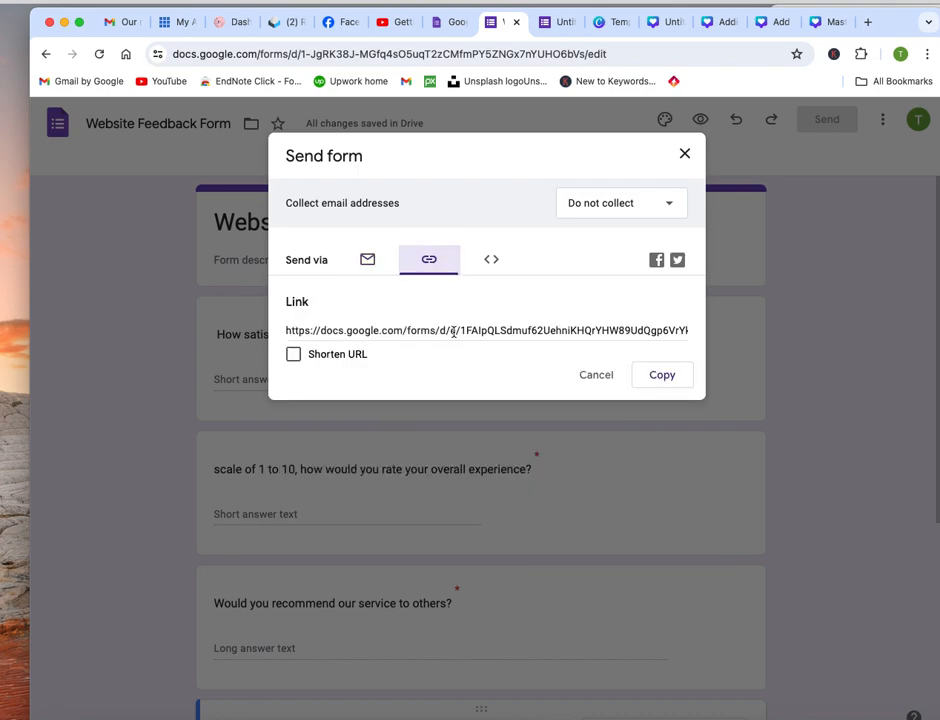
left_click(295, 355)
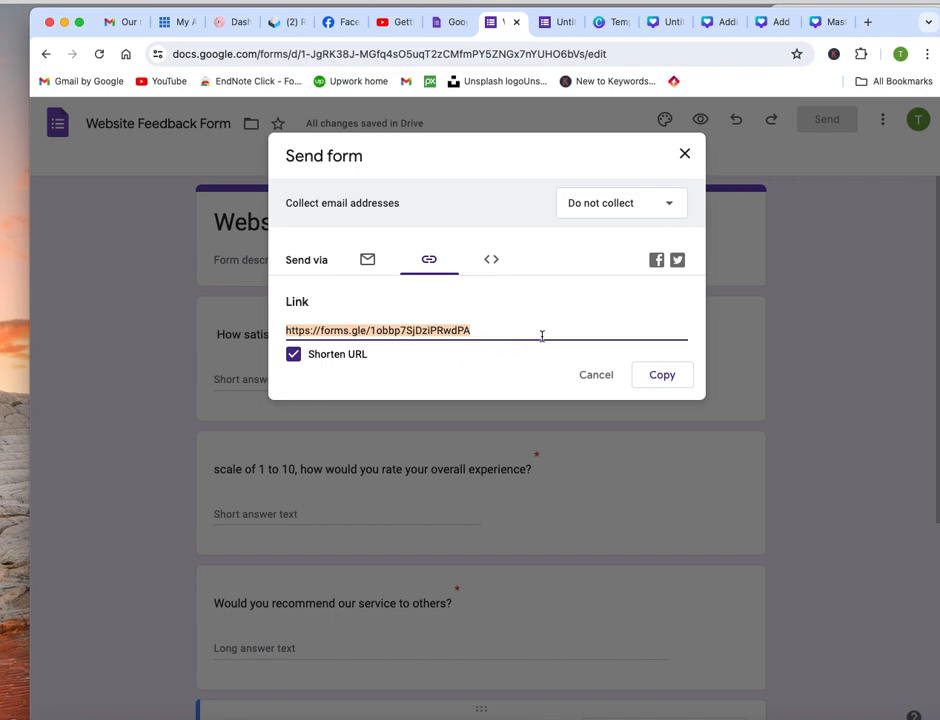
left_click(685, 153)
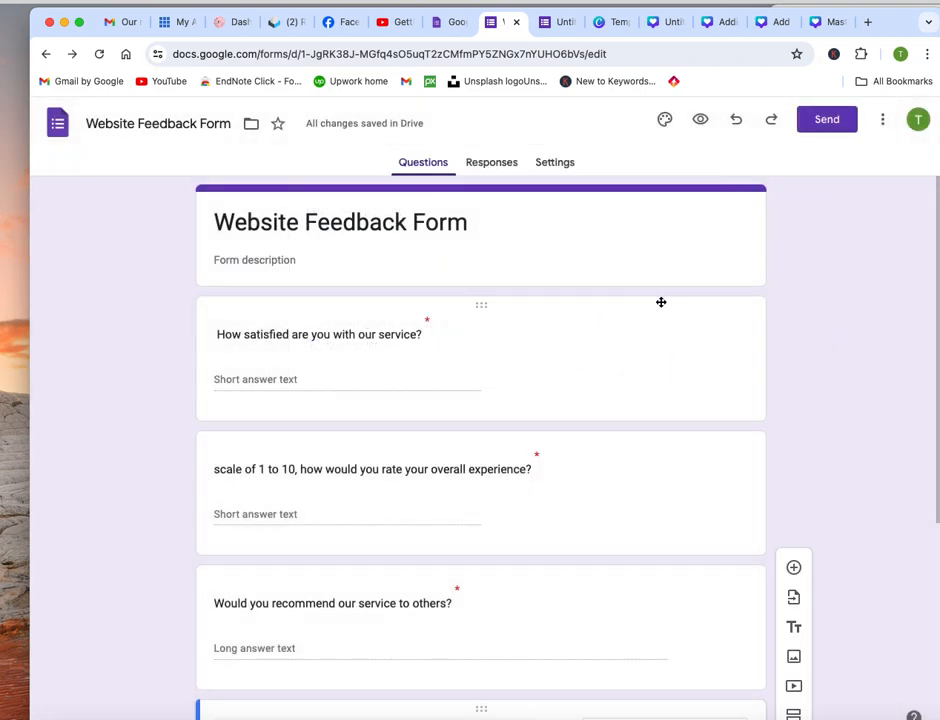